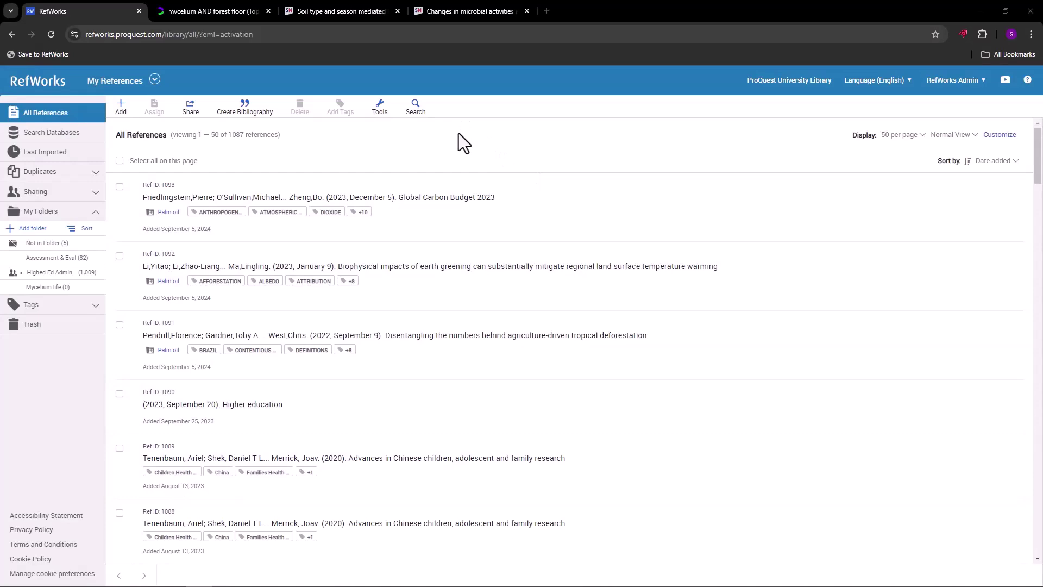
# Step: Import the Morgan and Shearer Phytophthora soil-type article into RefWorks with Date Published 2013-07-02
pyautogui.click(342, 12)
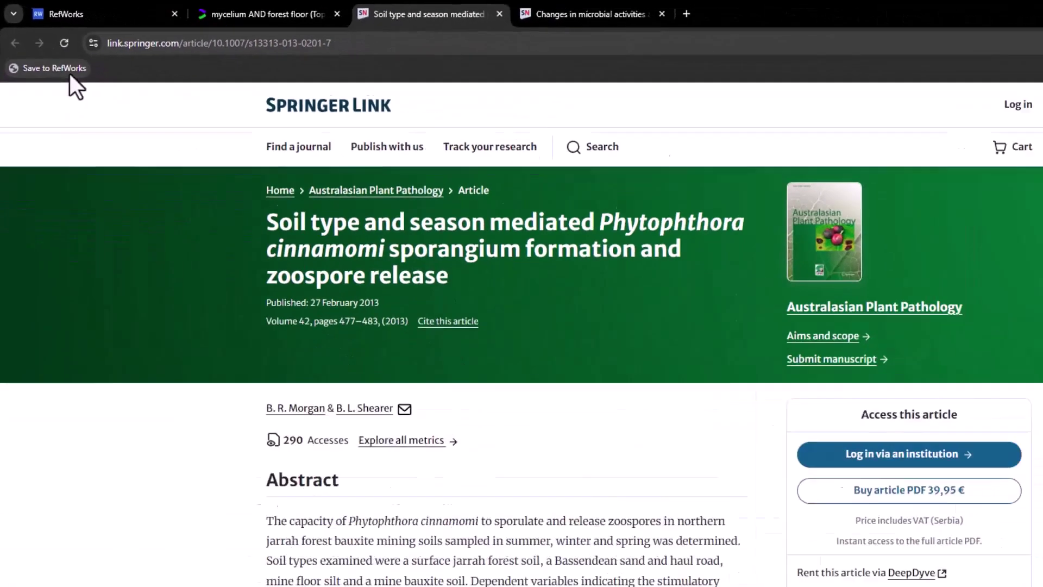
pyautogui.click(112, 115)
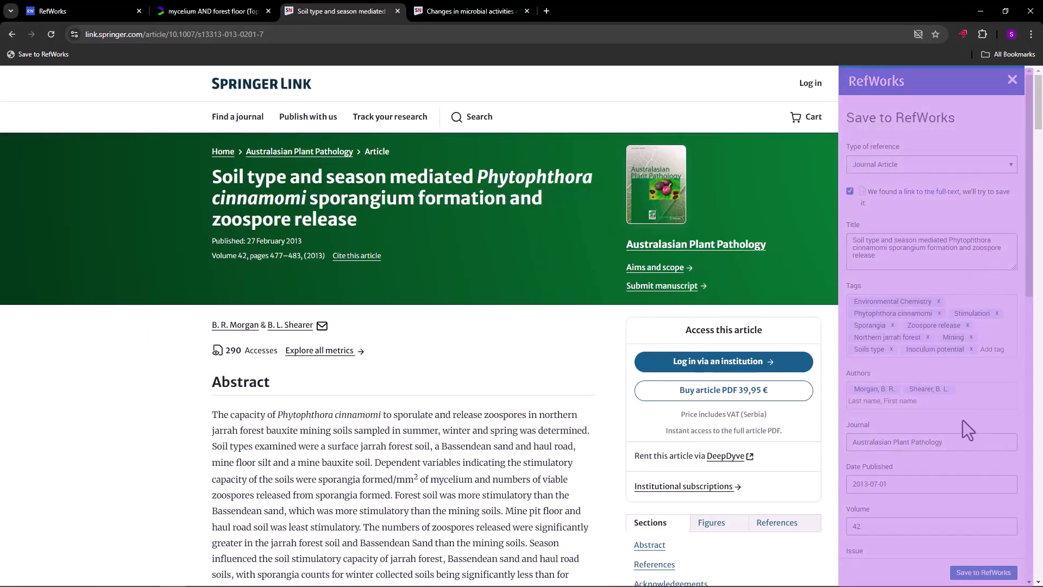
pyautogui.click(957, 489)
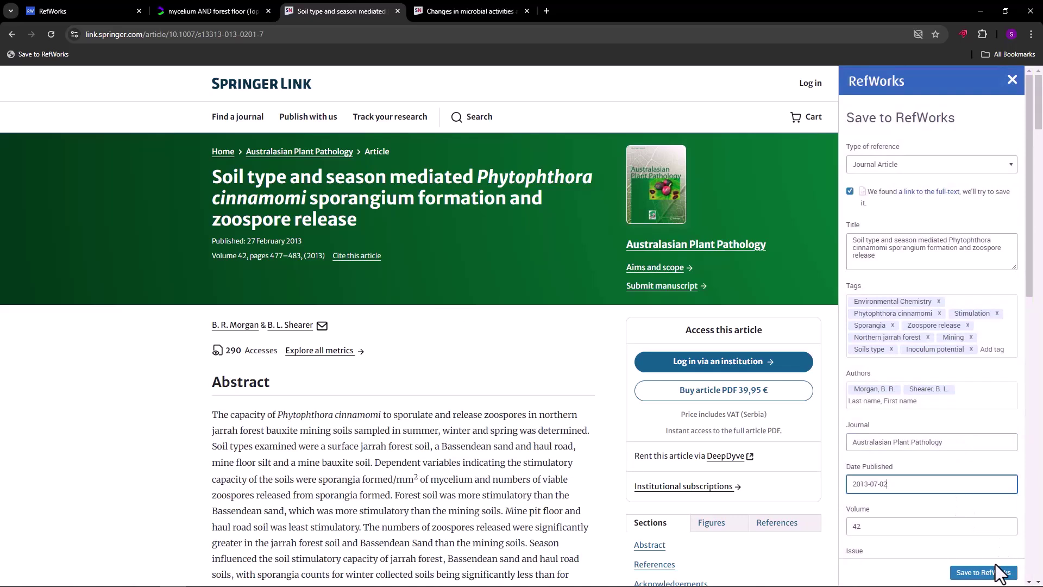
pyautogui.click(992, 575)
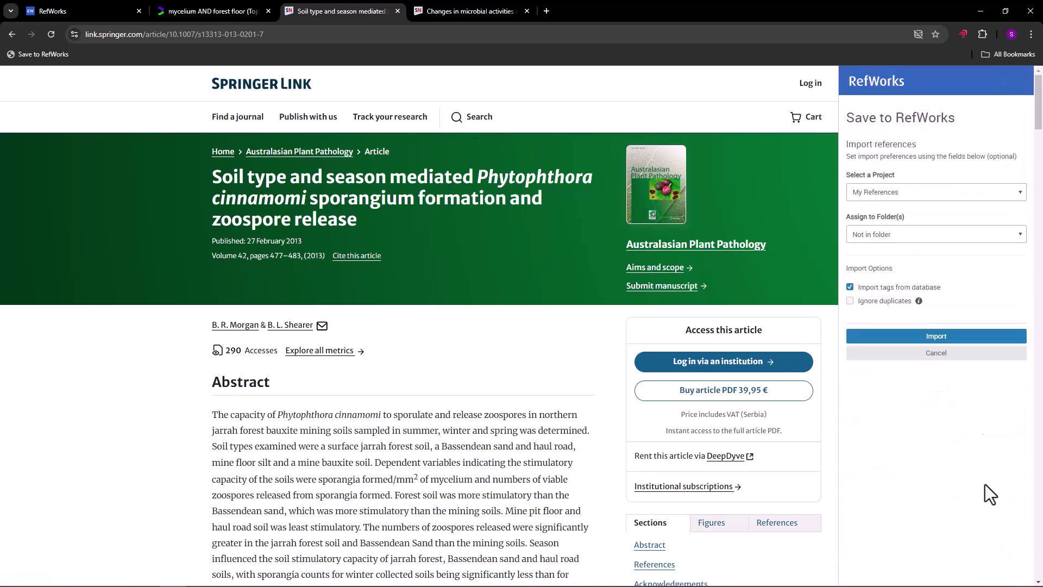
pyautogui.click(956, 340)
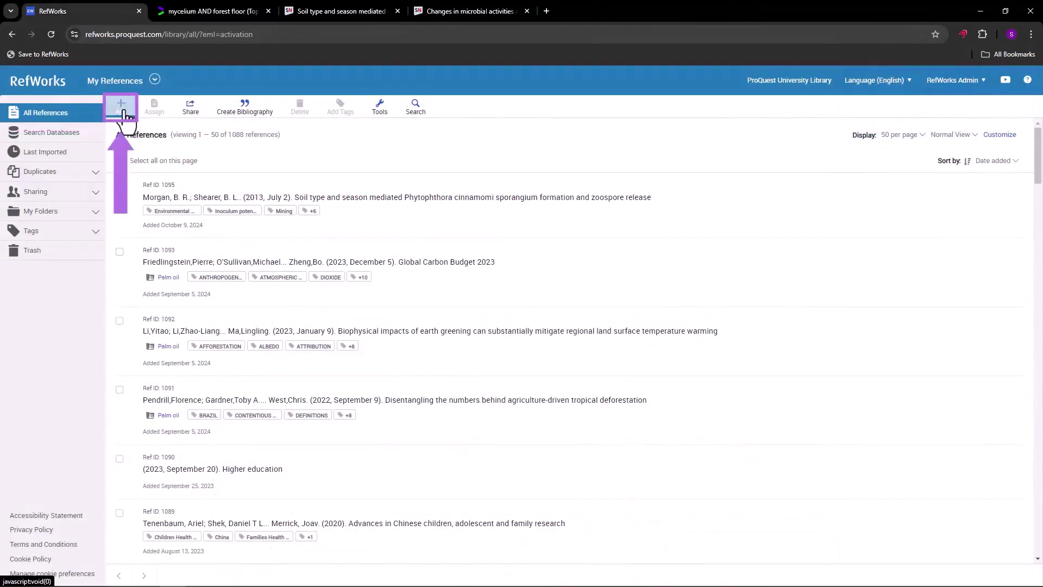
# Step: Create a manual reference from the pasted title and auto-fill it from the first matching record
pyautogui.click(120, 107)
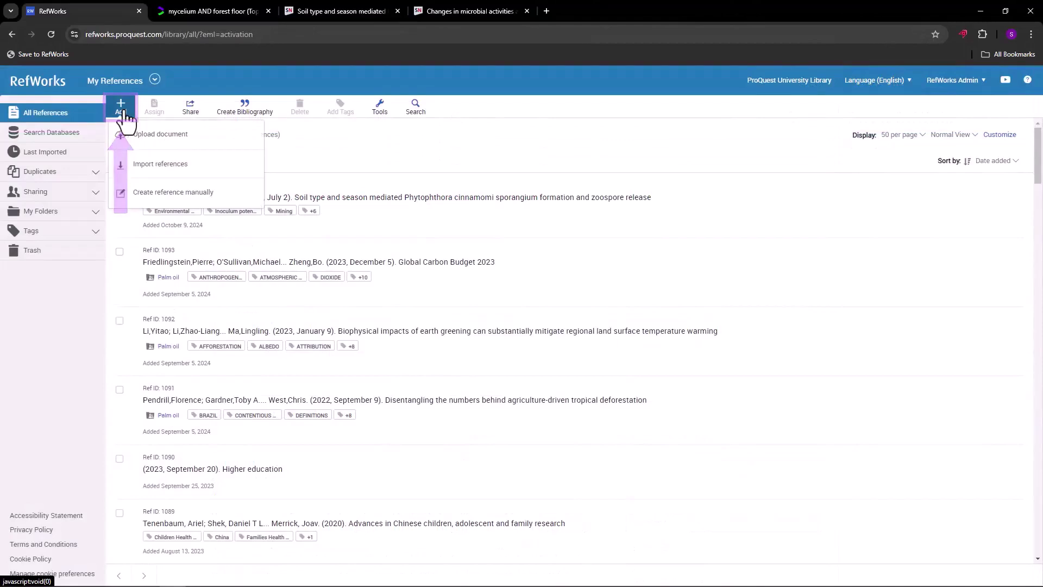
pyautogui.click(196, 201)
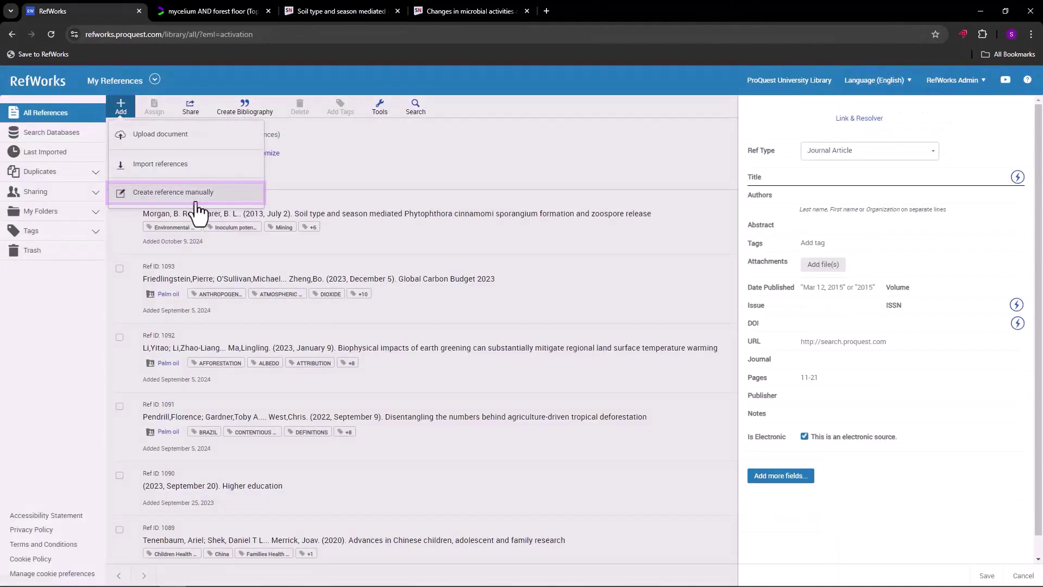
pyautogui.click(904, 179)
pyautogui.hotkey('ctrl', 'v')
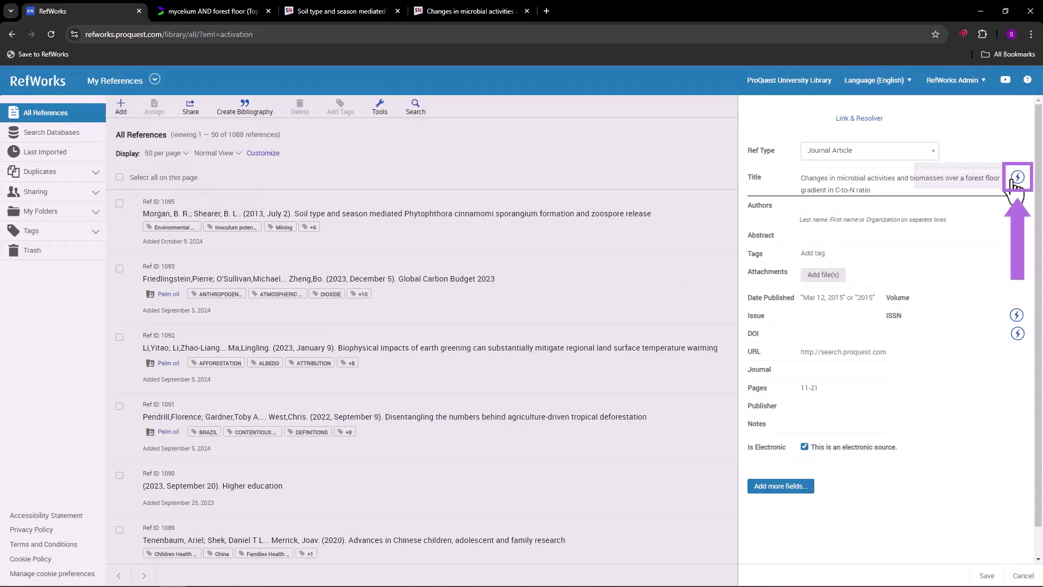
pyautogui.click(1017, 178)
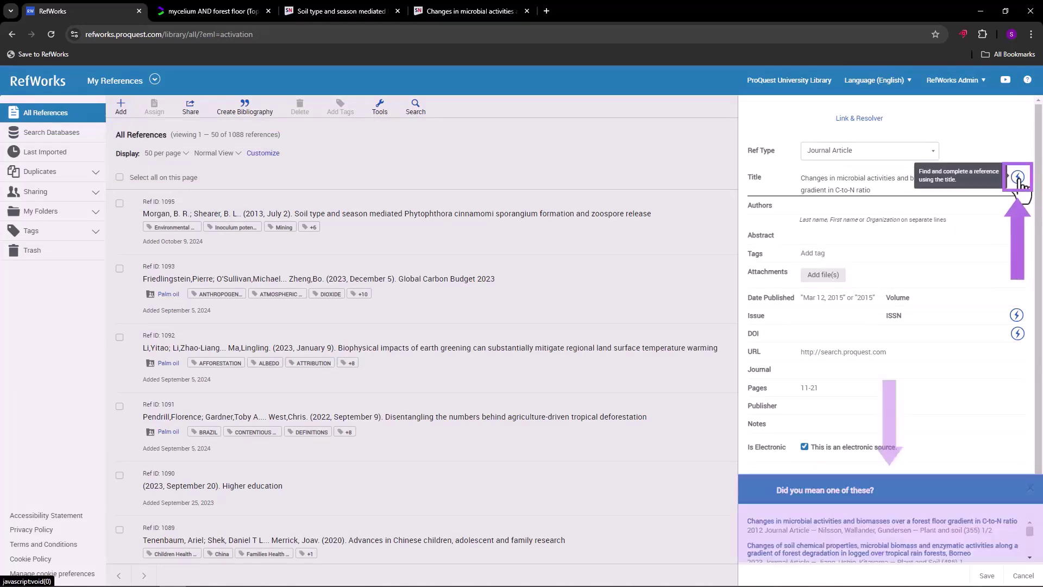
pyautogui.click(845, 525)
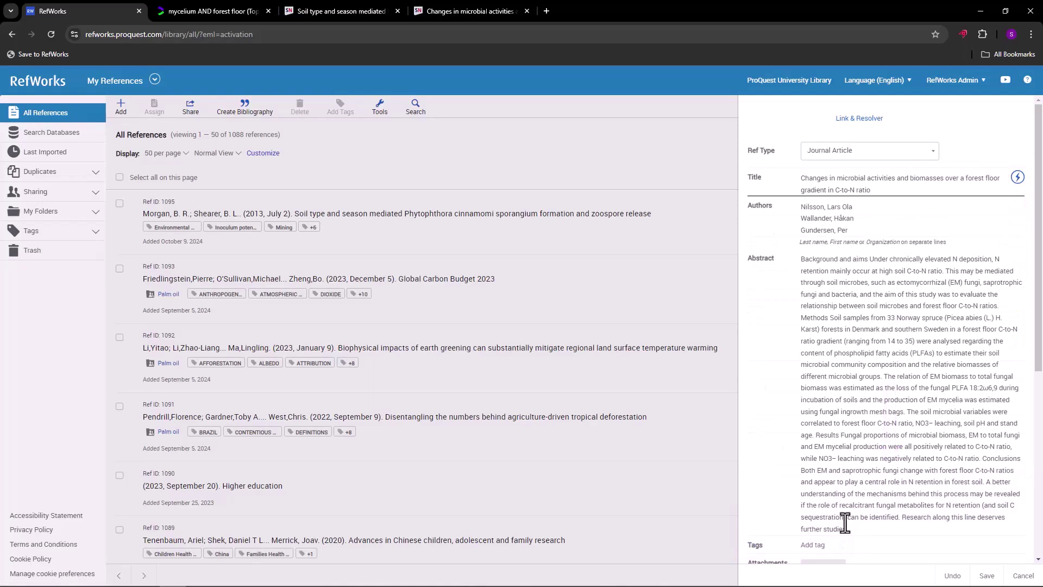
# Step: Review the filled-in fields and check the Journal value of the Nilsson 2012 reference
pyautogui.scroll(-3, 861, 357)
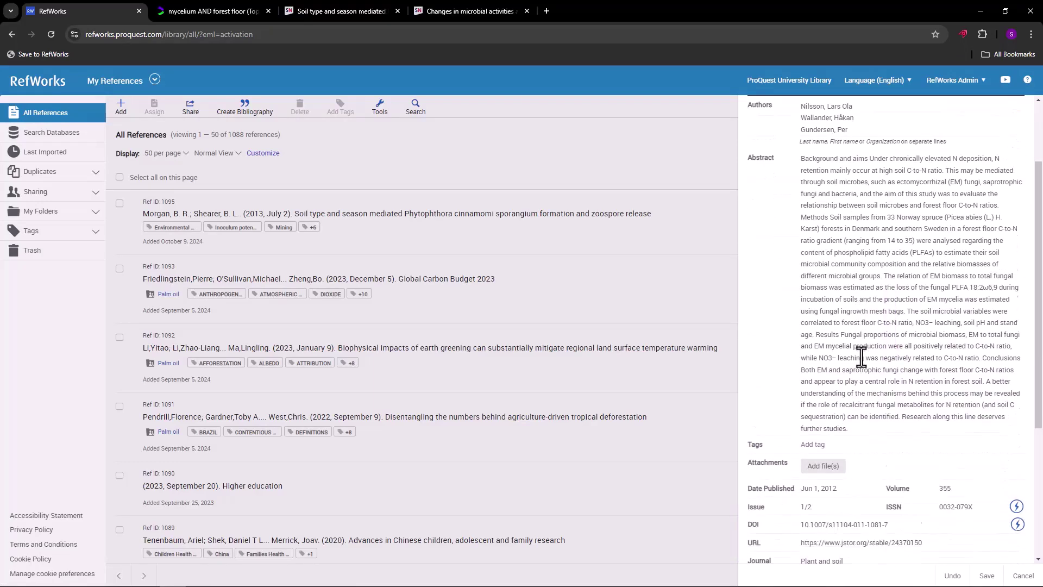
pyautogui.scroll(-2, 861, 357)
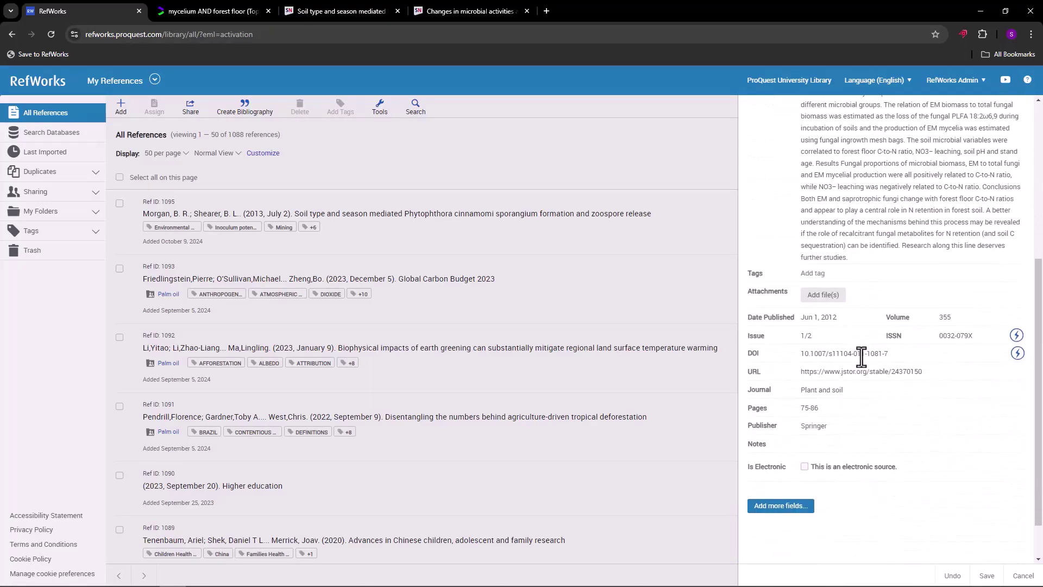
pyautogui.scroll(-1, 872, 386)
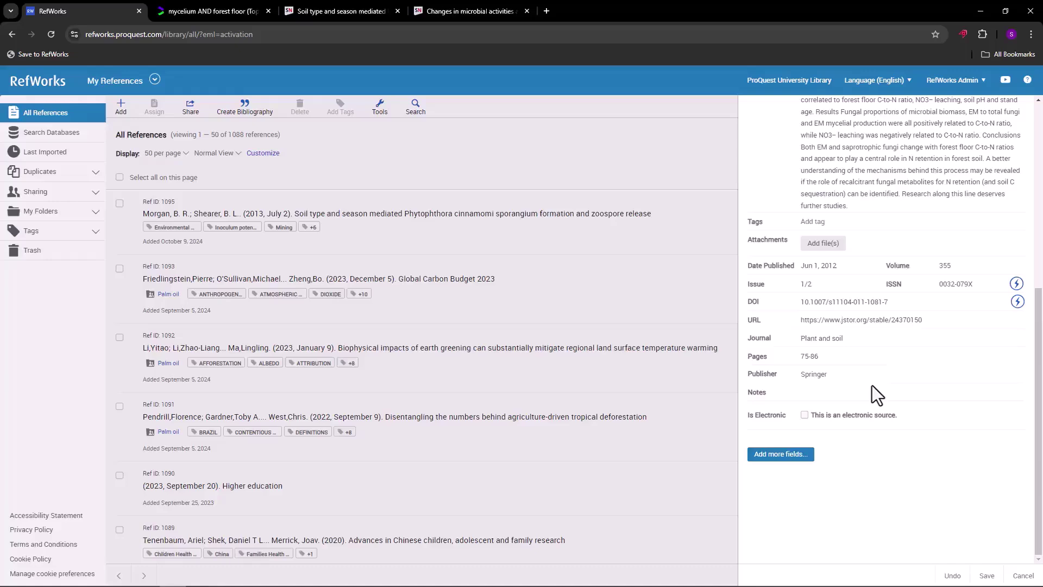
pyautogui.click(859, 338)
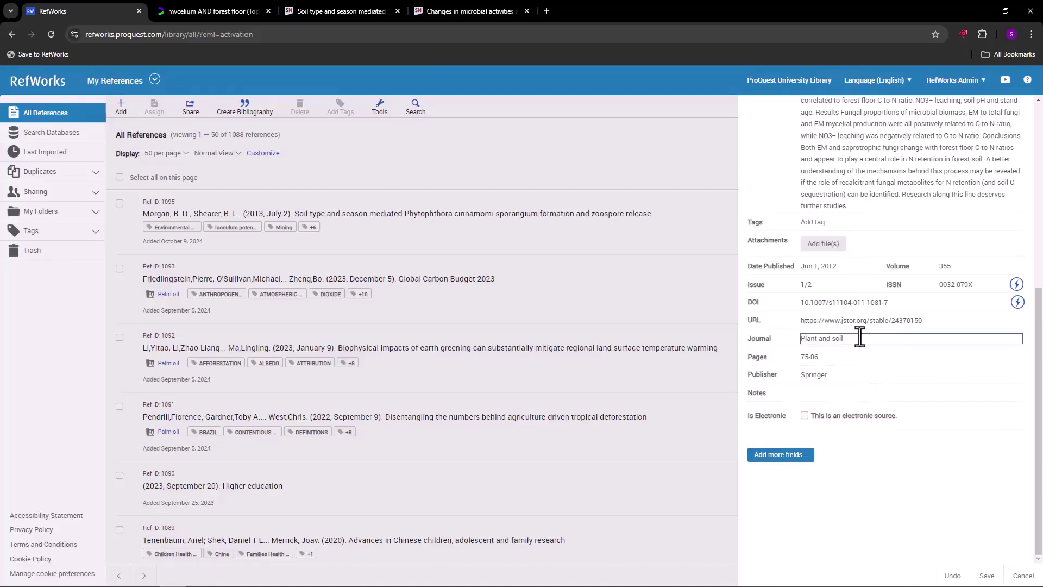
pyautogui.click(842, 291)
pyautogui.scroll(6, 902, 404)
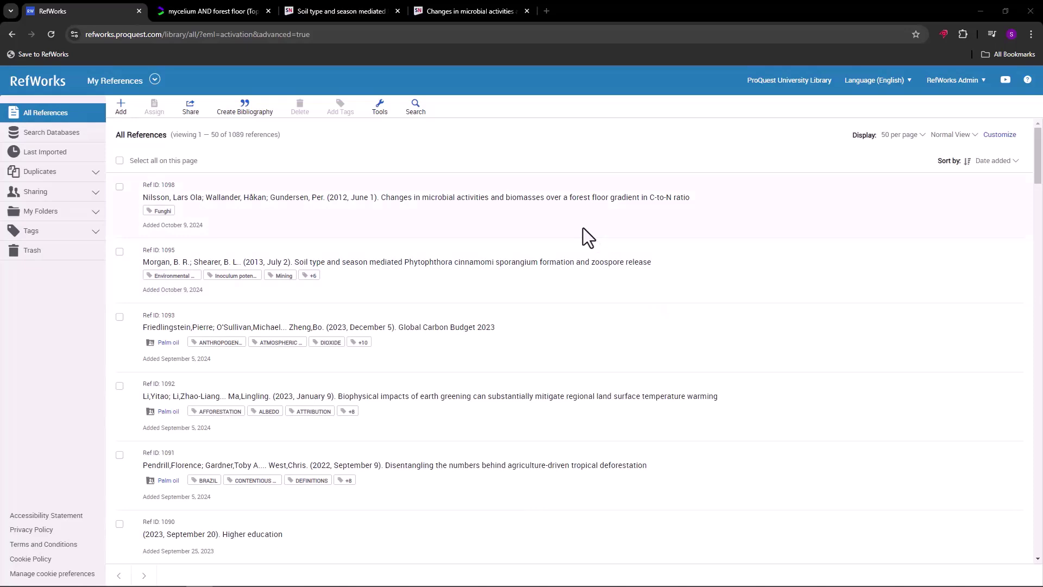
# Step: Open the Morgan and Shearer reference in edit mode and select its 'en' Document Language value
pyautogui.click(568, 284)
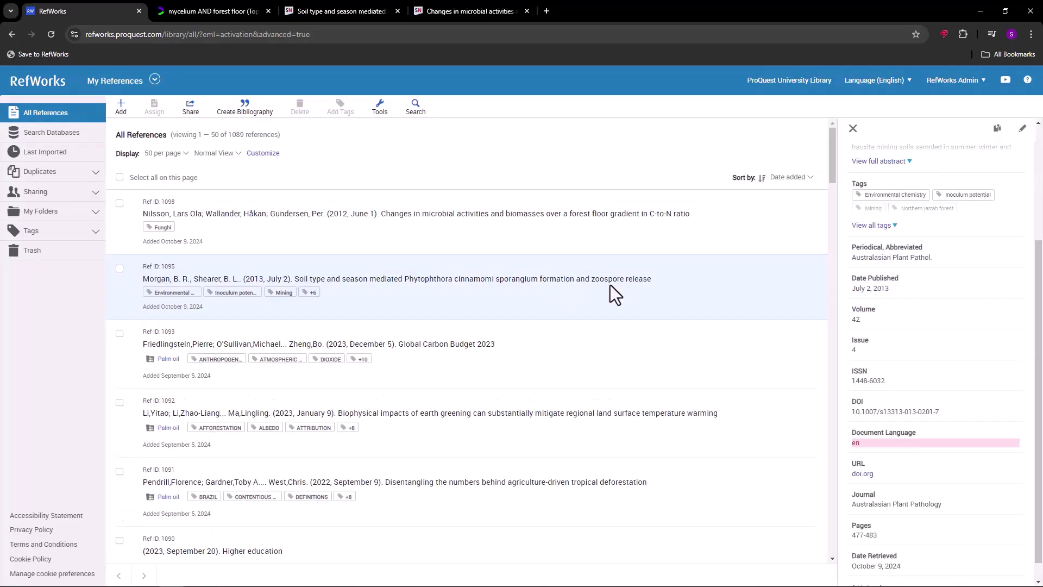
pyautogui.click(1020, 132)
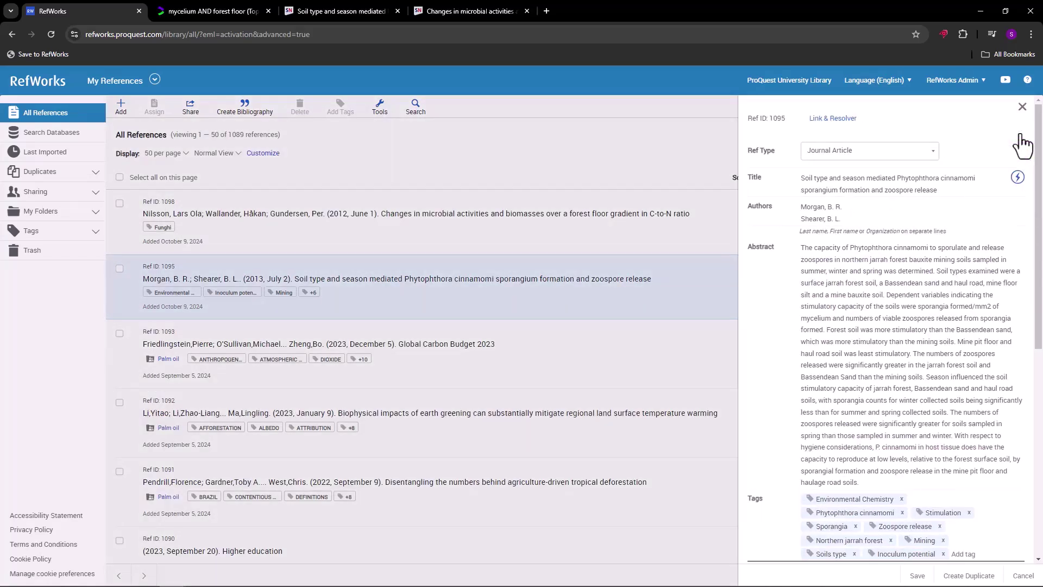
pyautogui.scroll(-5, 899, 282)
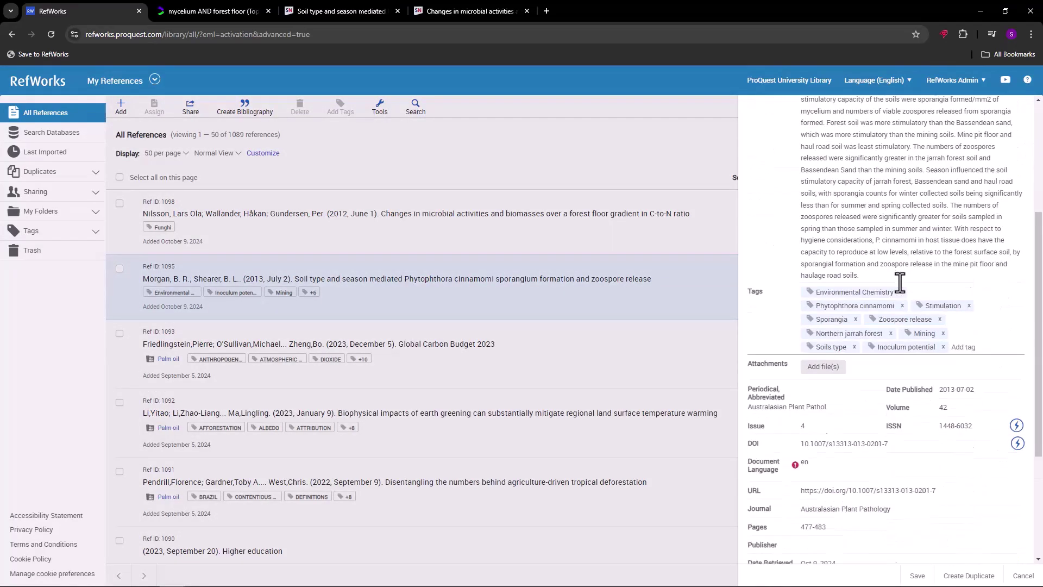
pyautogui.click(805, 400)
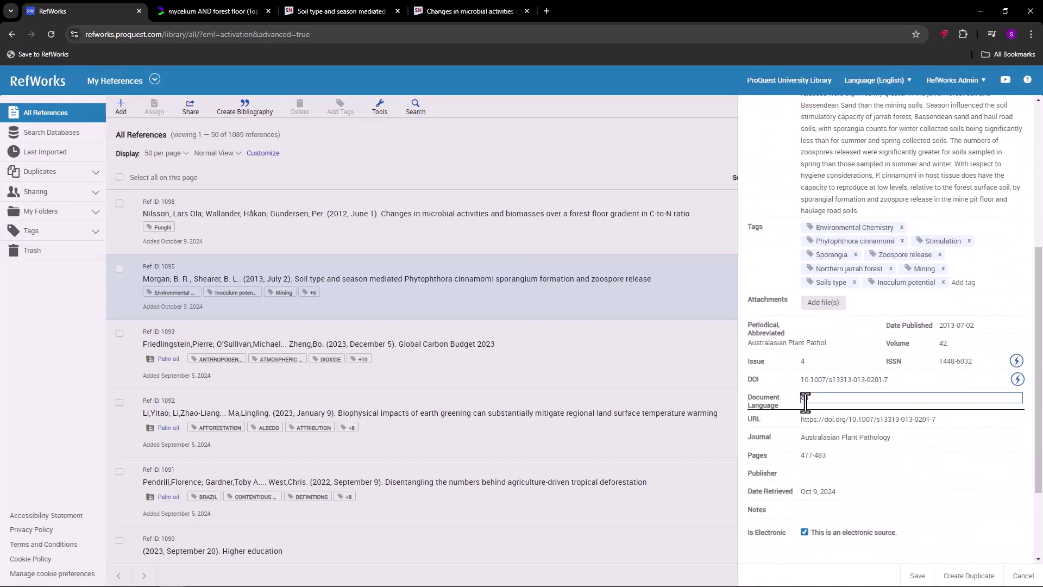
pyautogui.doubleClick(808, 399)
# Step: Set Document Language to English and add a 'Related school course' custom field
pyautogui.write('EN')
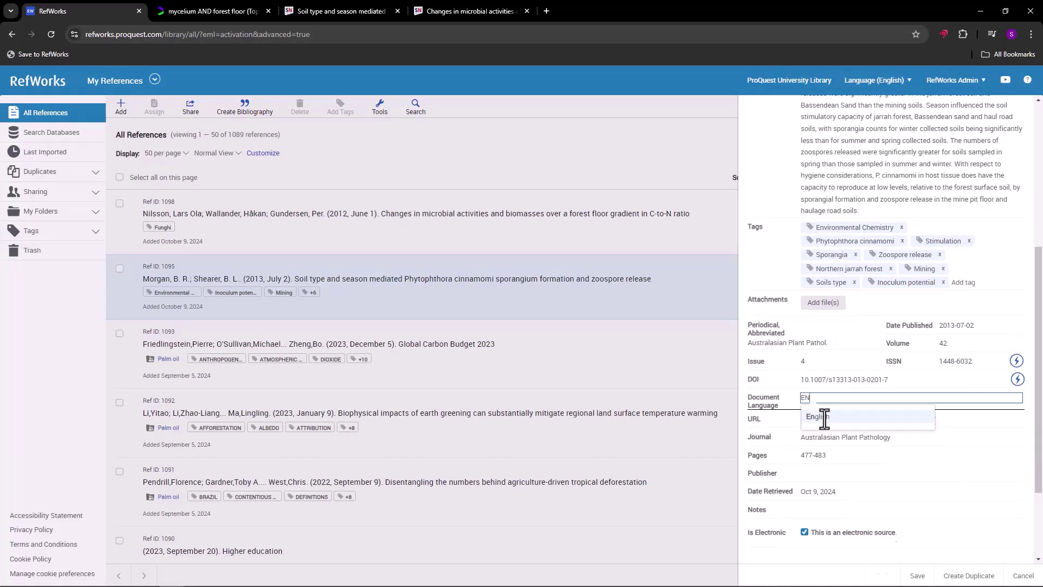
pyautogui.click(824, 416)
pyautogui.scroll(-3, 831, 446)
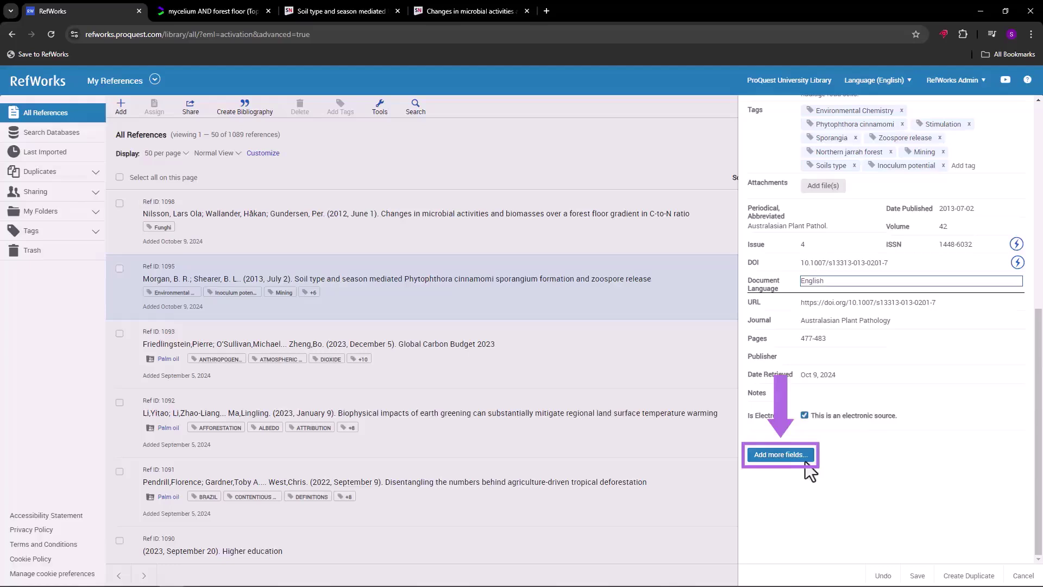
pyautogui.click(806, 462)
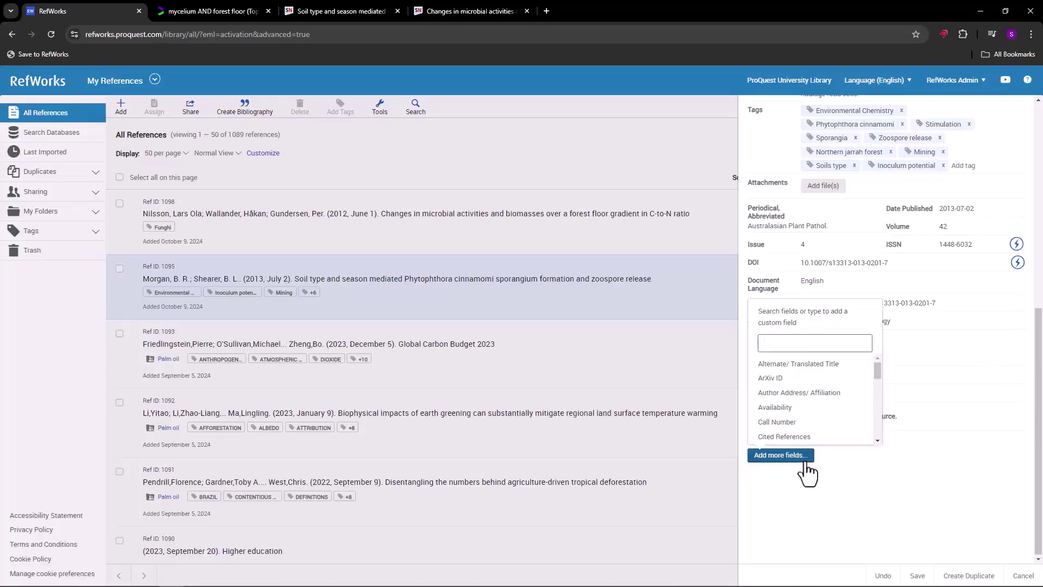
pyautogui.write('Related school course')
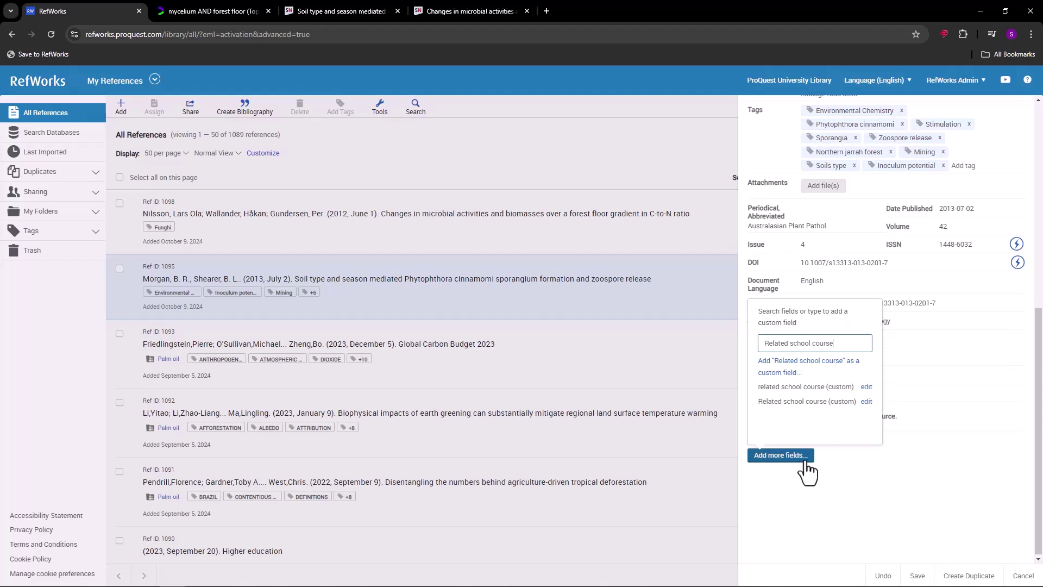
pyautogui.click(797, 371)
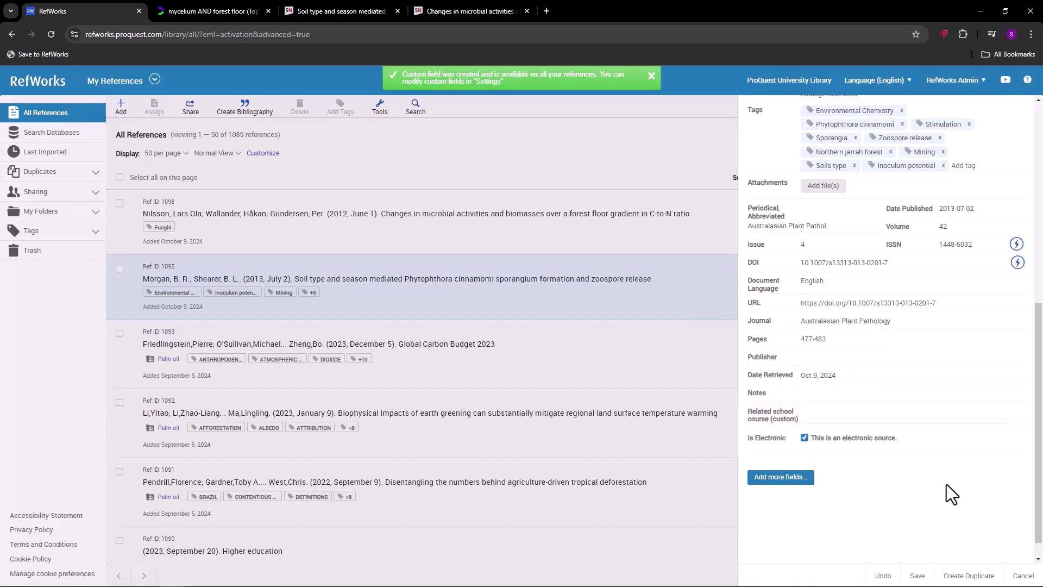
pyautogui.scroll(3, 946, 483)
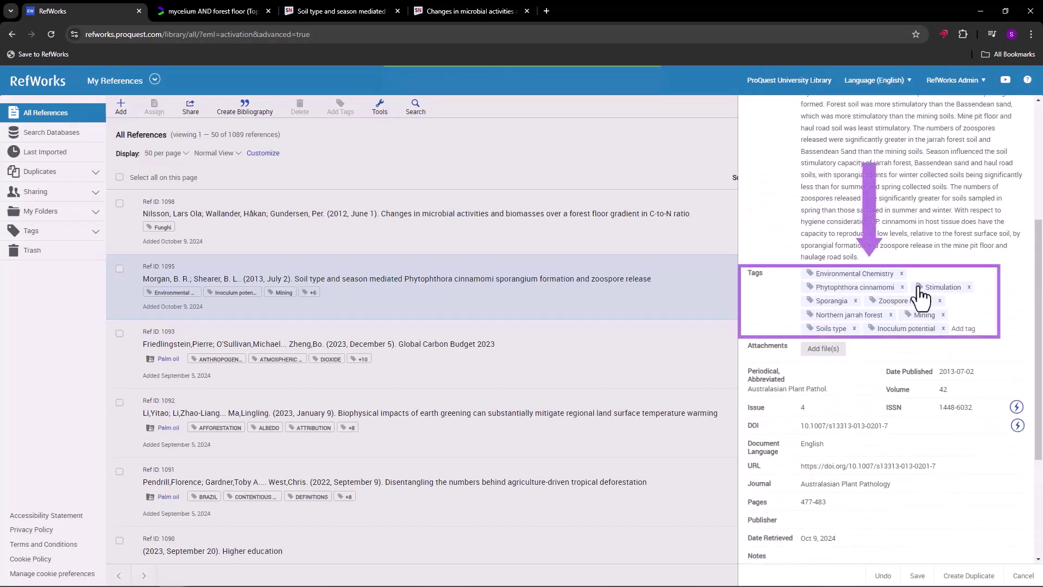
# Step: Swap the Stimulation tag for the existing Funghi tag and save the Morgan and Shearer reference
pyautogui.click(968, 287)
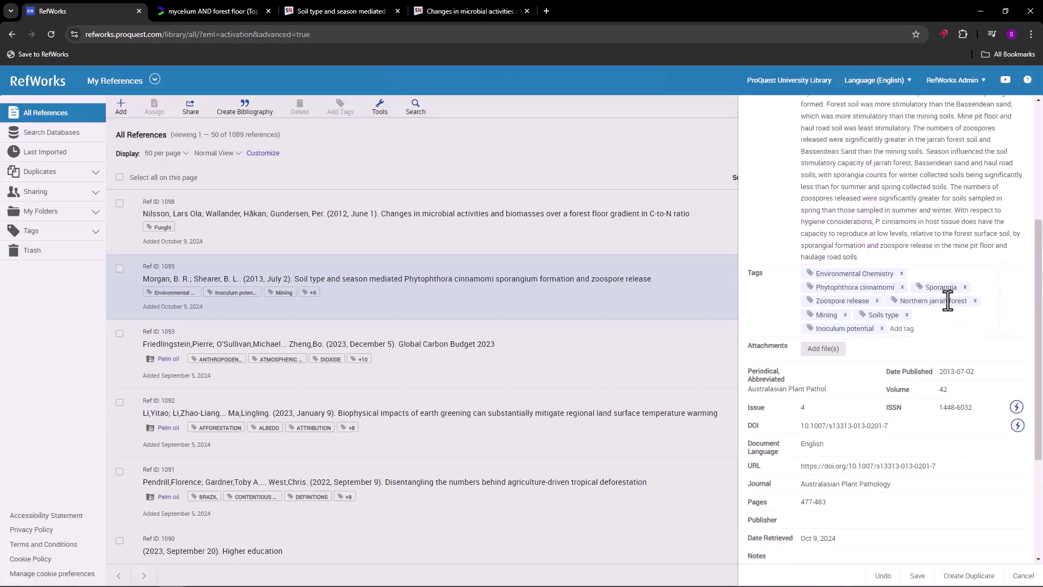
pyautogui.click(905, 329)
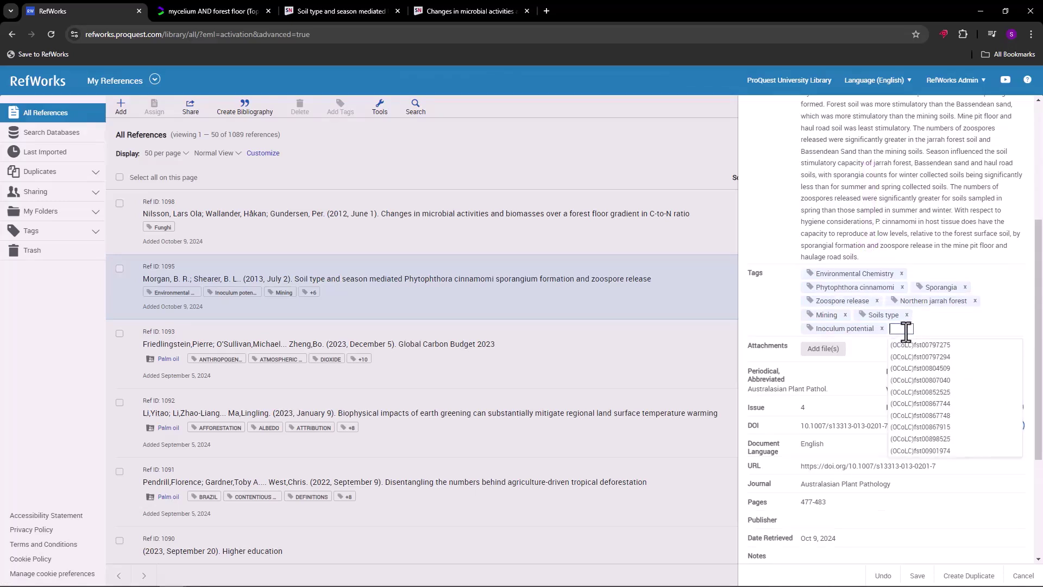
pyautogui.write('fUNG')
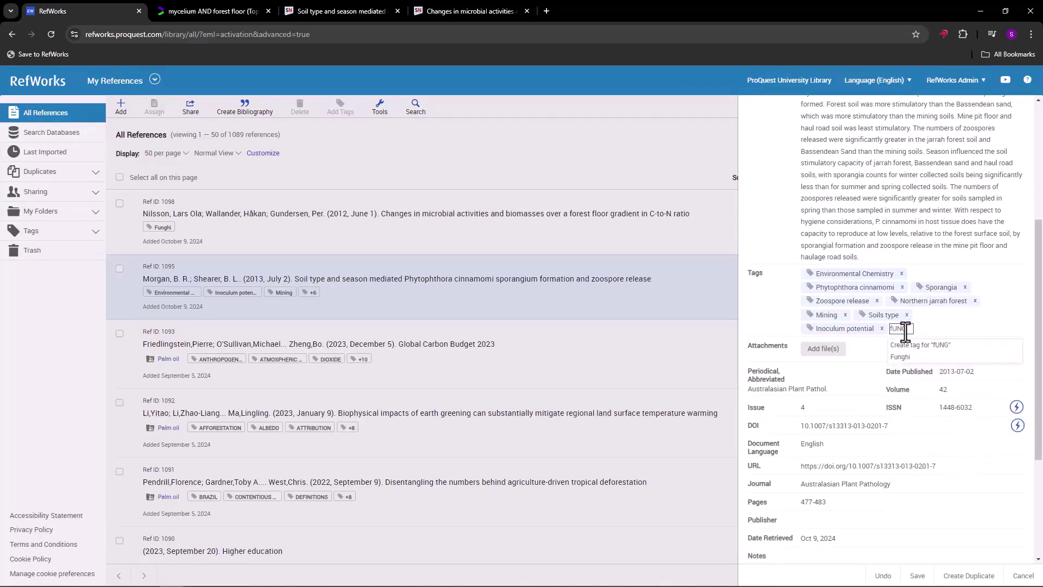
pyautogui.click(901, 356)
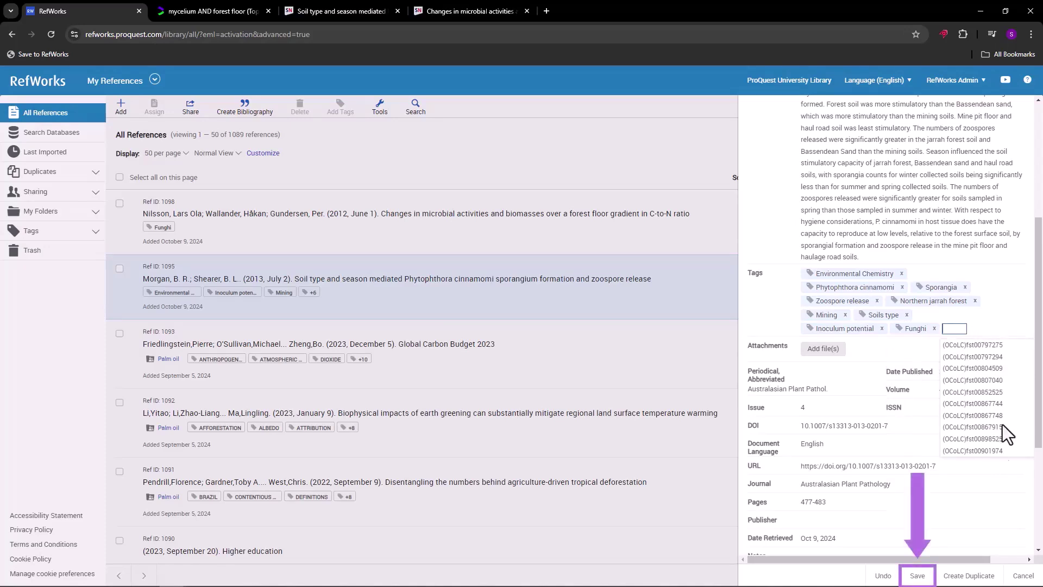
pyautogui.click(922, 577)
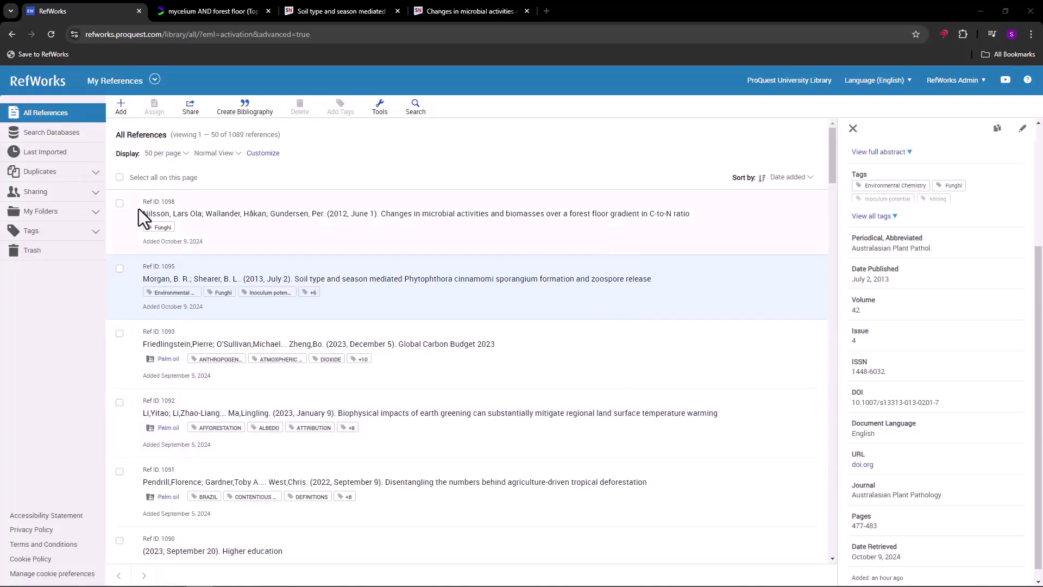
# Step: Select references 1098 and 1095 and apply the School environment tag found by searching 'Envi'
pyautogui.click(119, 202)
pyautogui.click(120, 268)
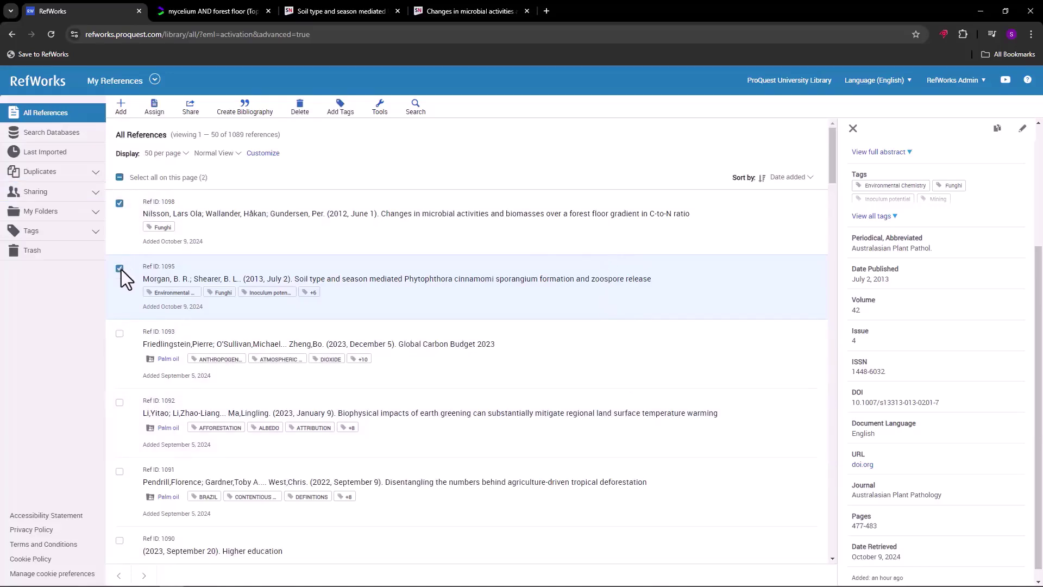
pyautogui.click(352, 121)
pyautogui.click(356, 165)
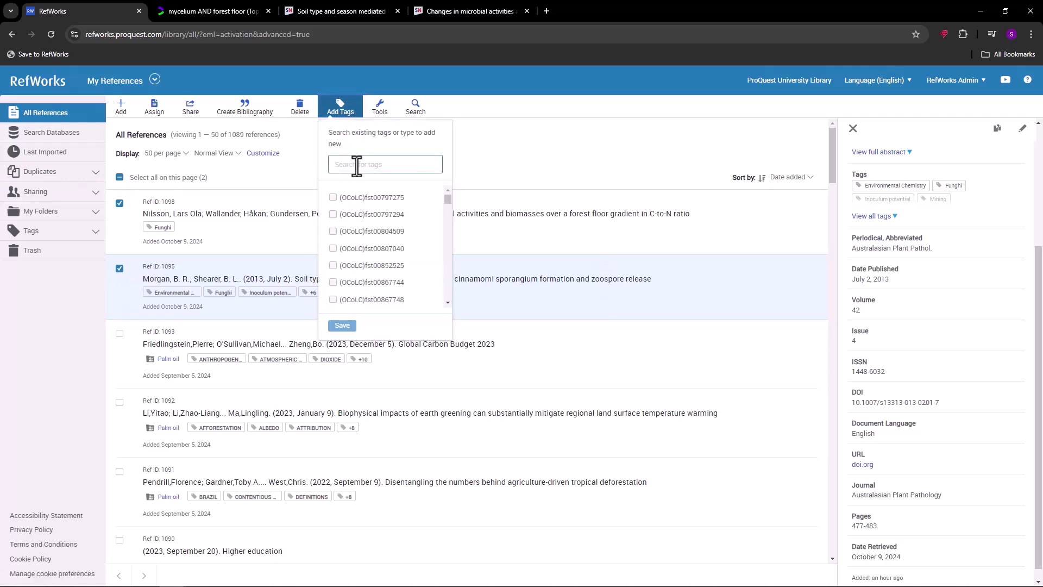
pyautogui.write('Envi')
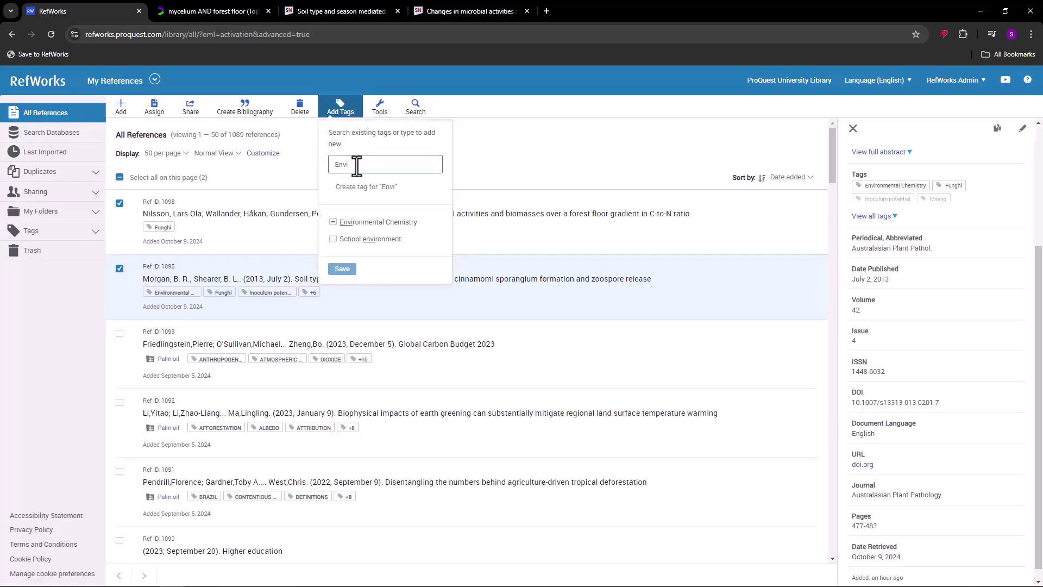
pyautogui.click(334, 240)
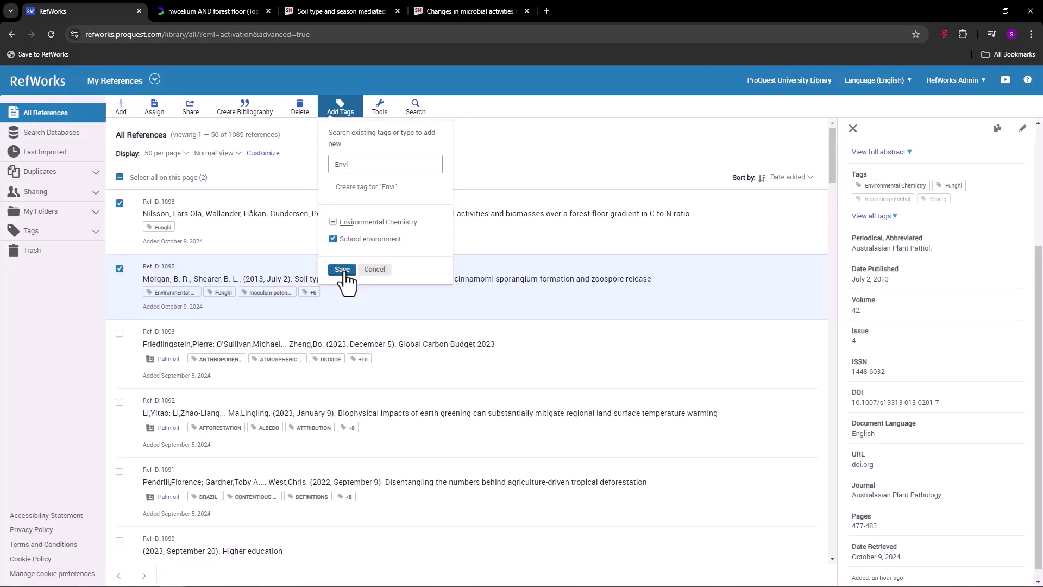
pyautogui.doubleClick(376, 162)
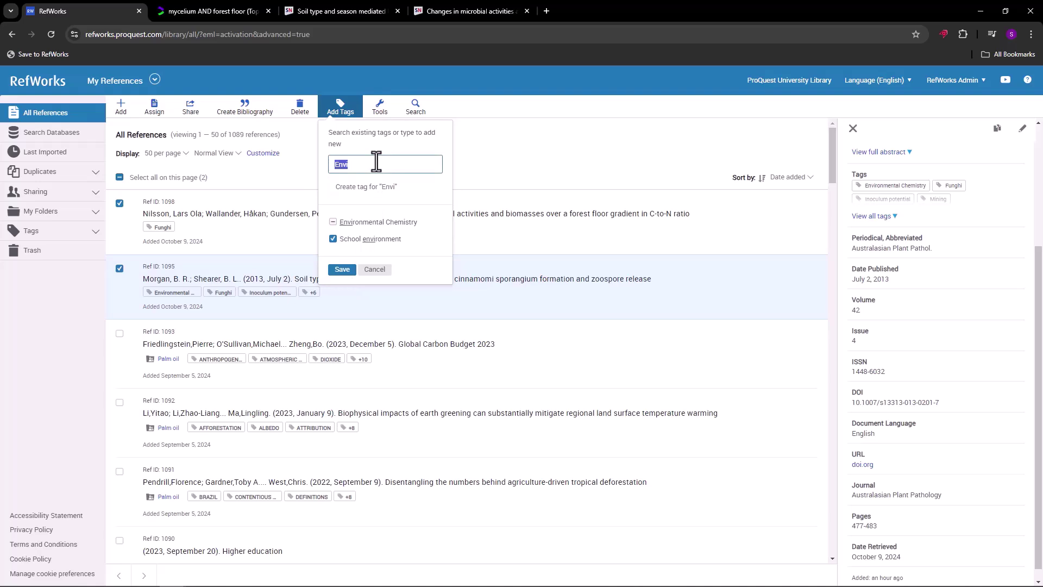
pyautogui.click(351, 270)
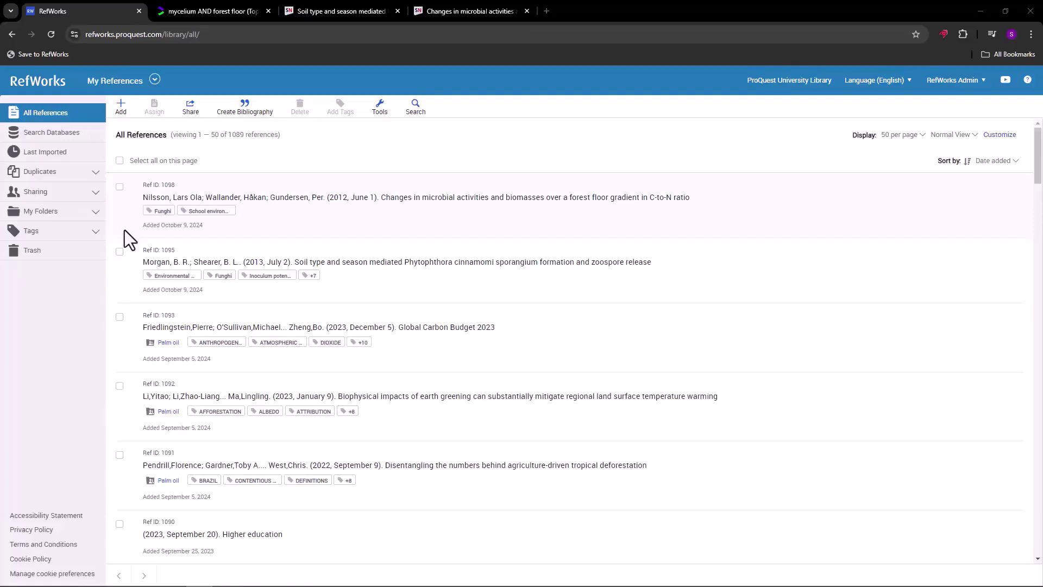
# Step: Select reference 1098 and open Tools > Bulk edit on the Add to field option
pyautogui.click(120, 187)
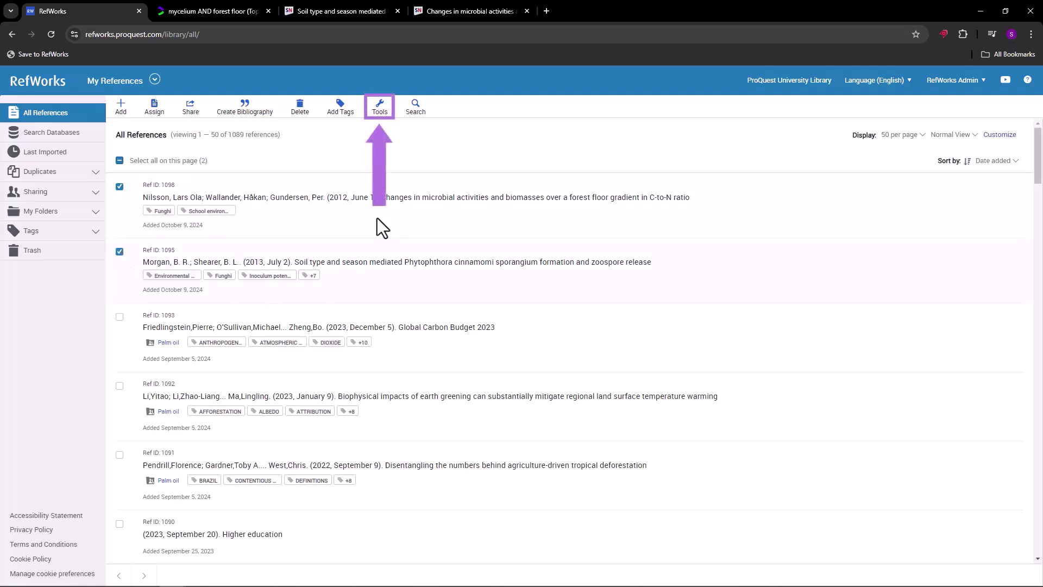
pyautogui.click(380, 108)
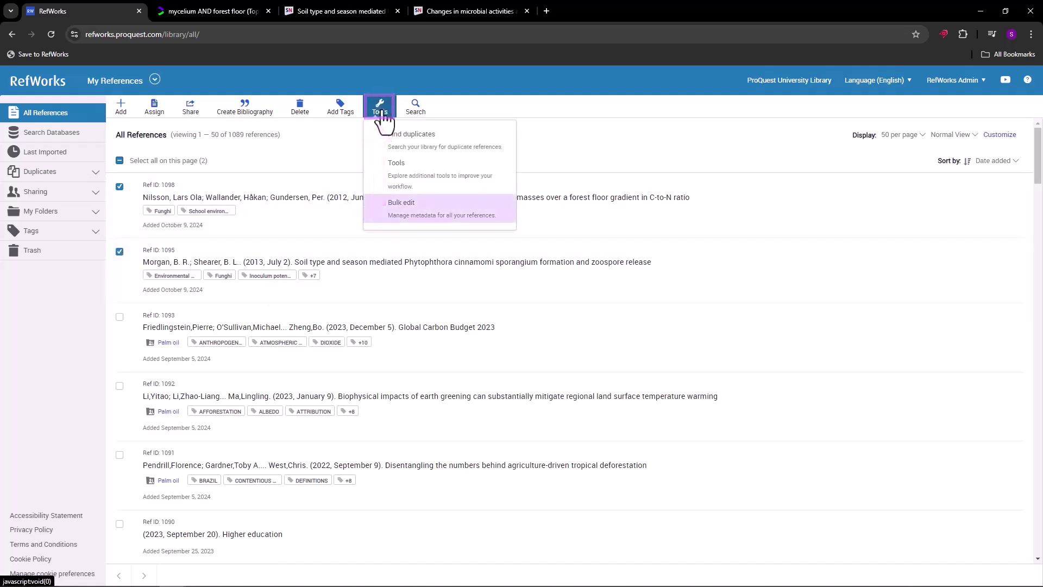
pyautogui.click(455, 209)
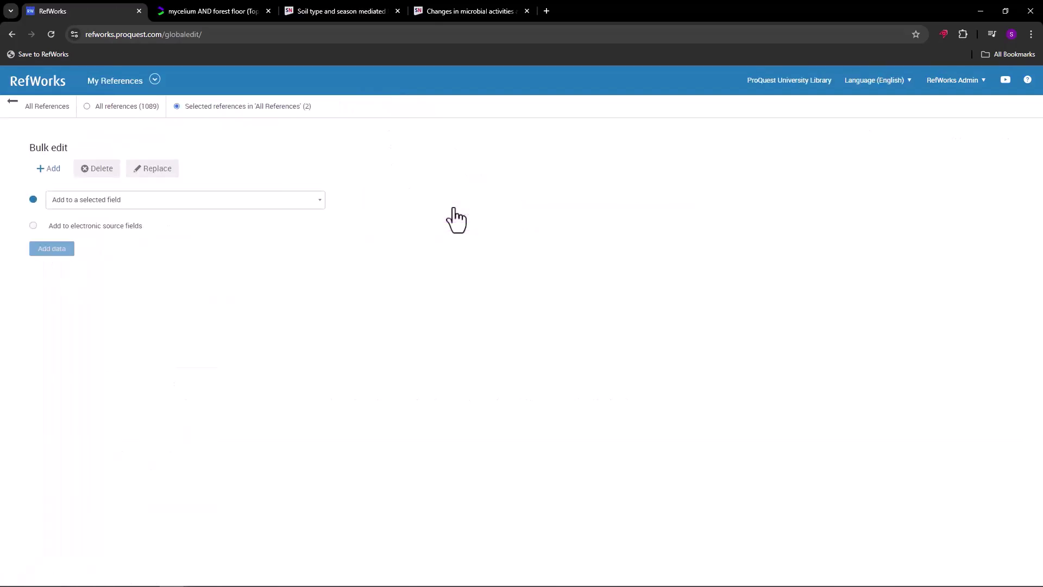
pyautogui.click(94, 173)
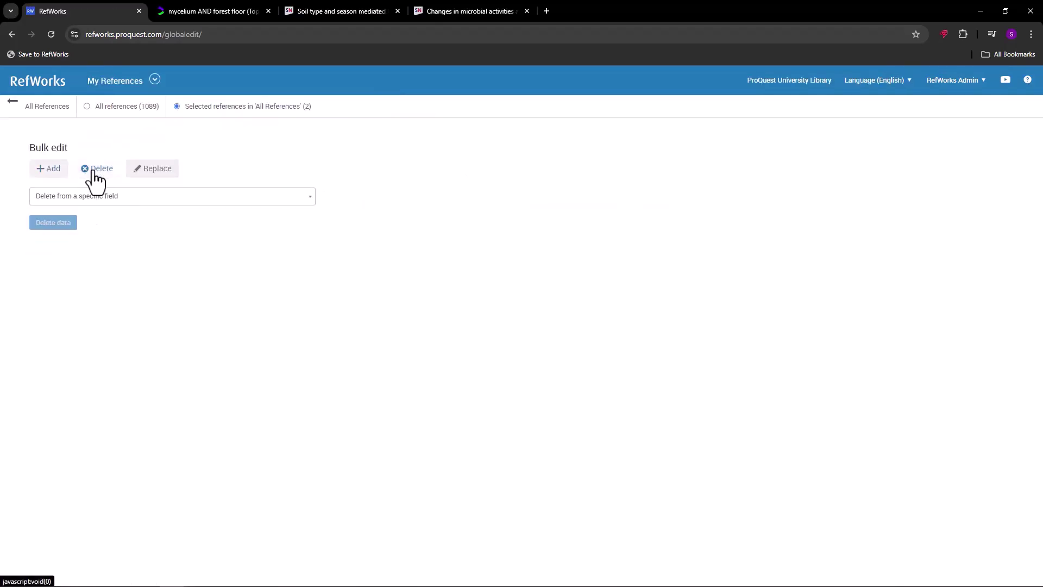
pyautogui.click(161, 184)
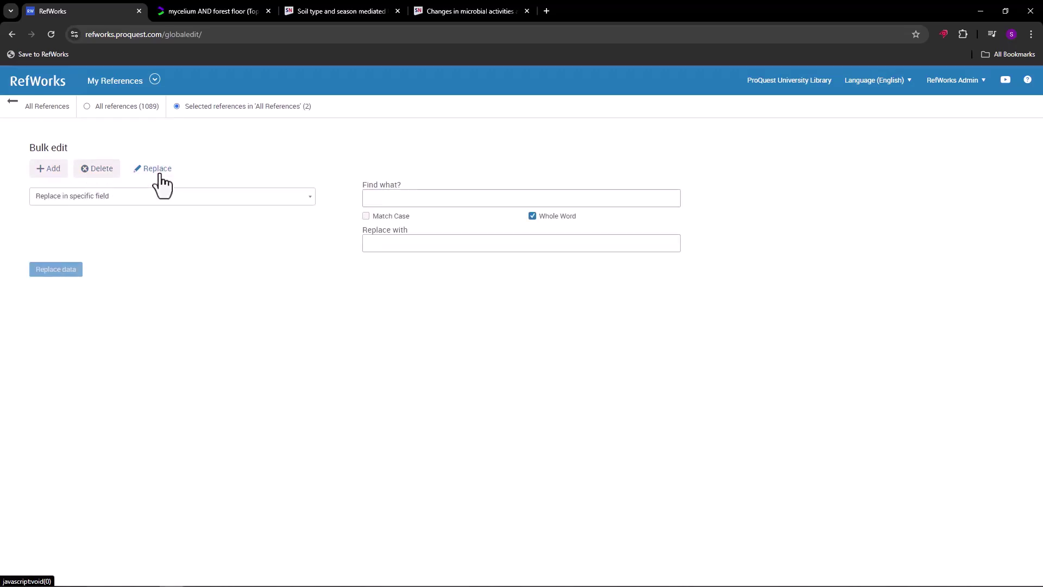
pyautogui.click(50, 168)
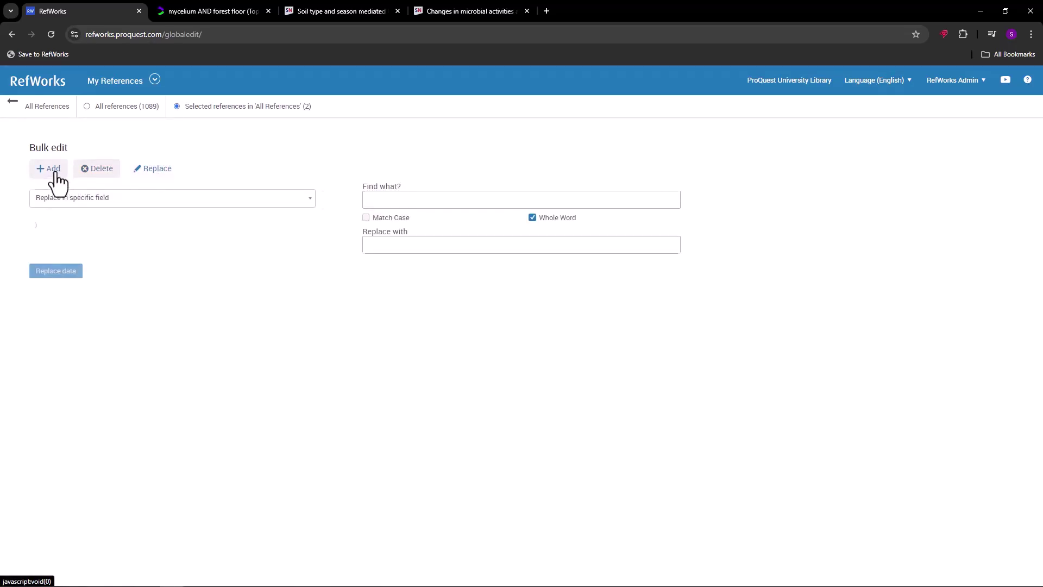
# Step: Append 'for Section 1 of our paper' to the Notes field of both references and confirm
pyautogui.click(125, 202)
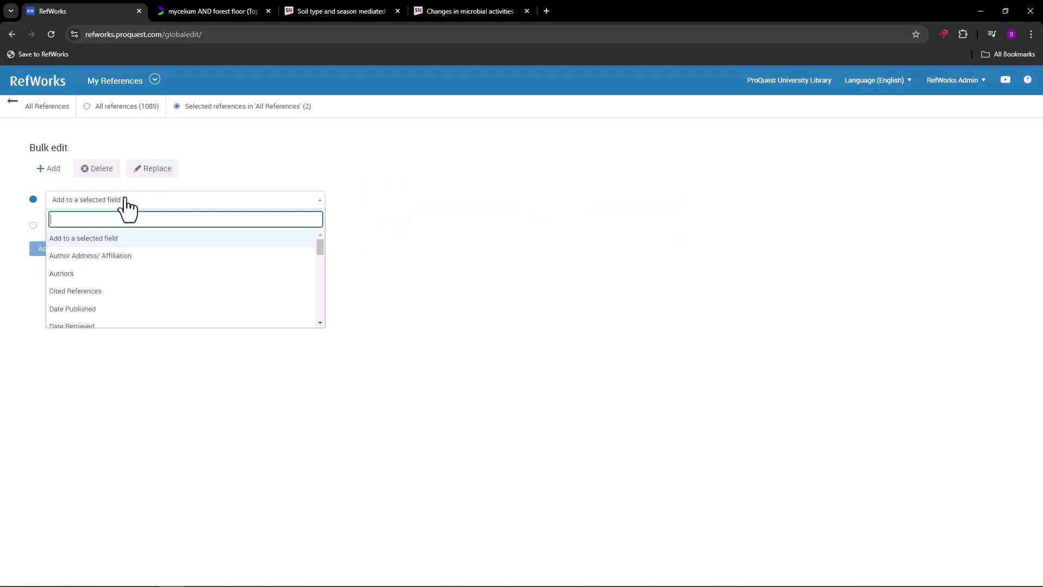
pyautogui.write('Notes')
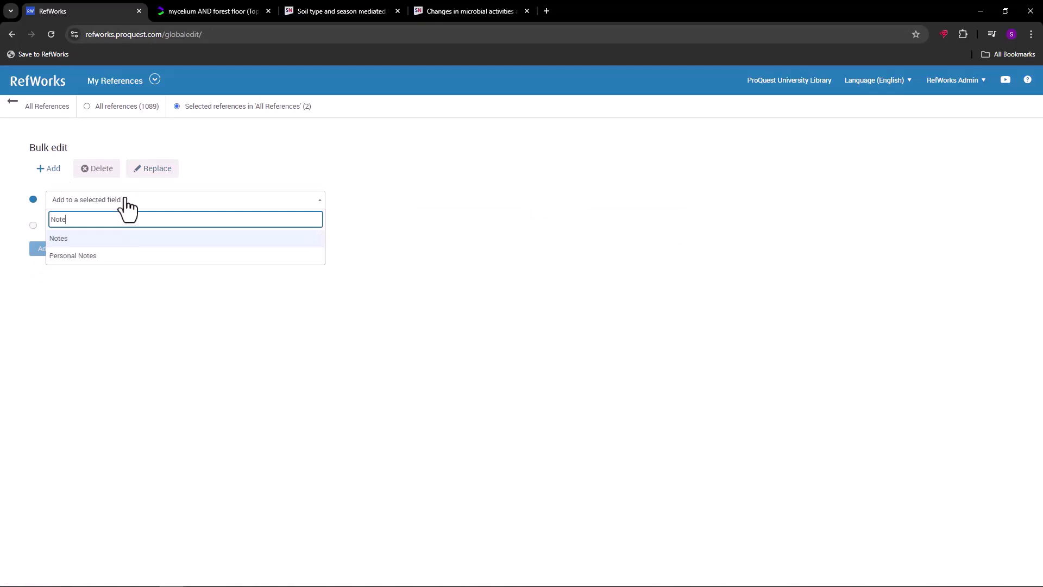
pyautogui.click(116, 238)
pyautogui.click(406, 195)
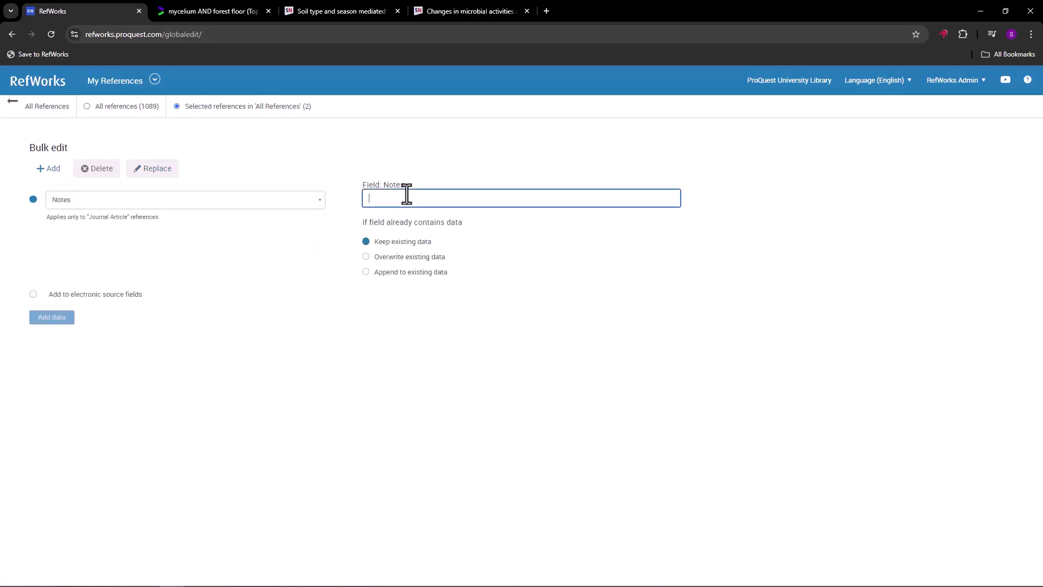
pyautogui.write('for Section 1 of our paper')
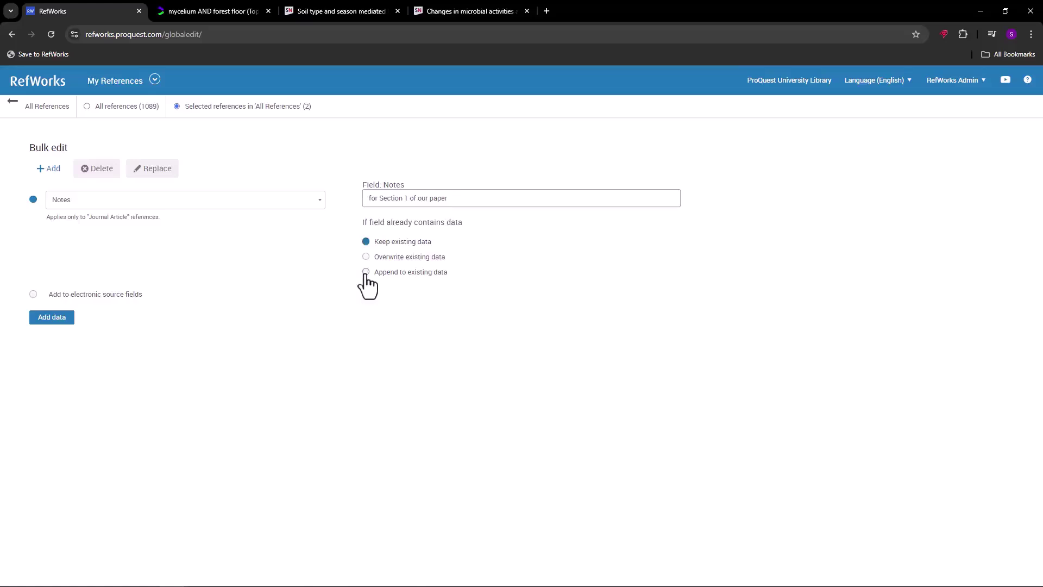
pyautogui.click(366, 272)
pyautogui.click(32, 320)
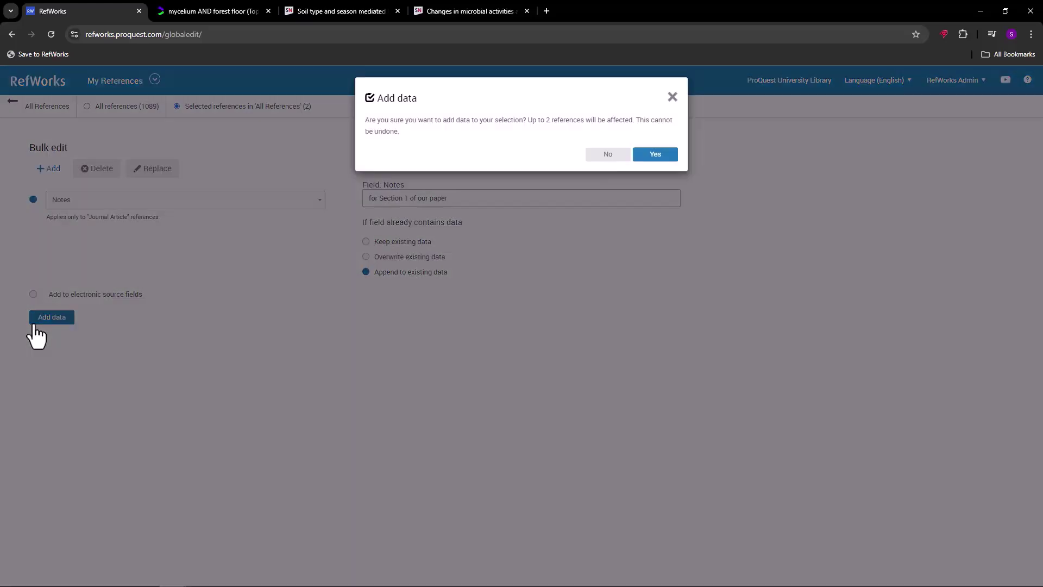
pyautogui.click(672, 159)
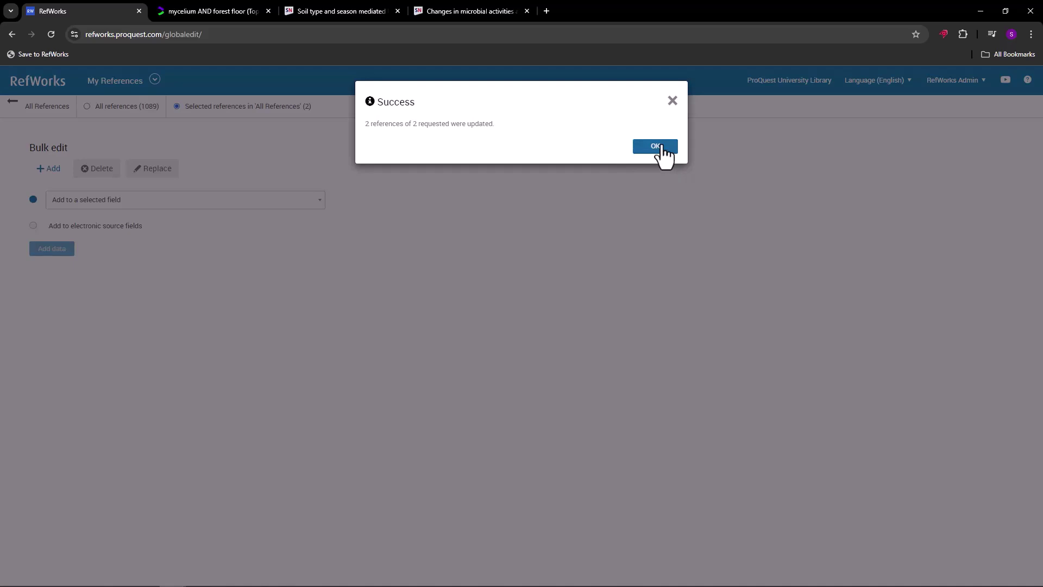
pyautogui.click(657, 147)
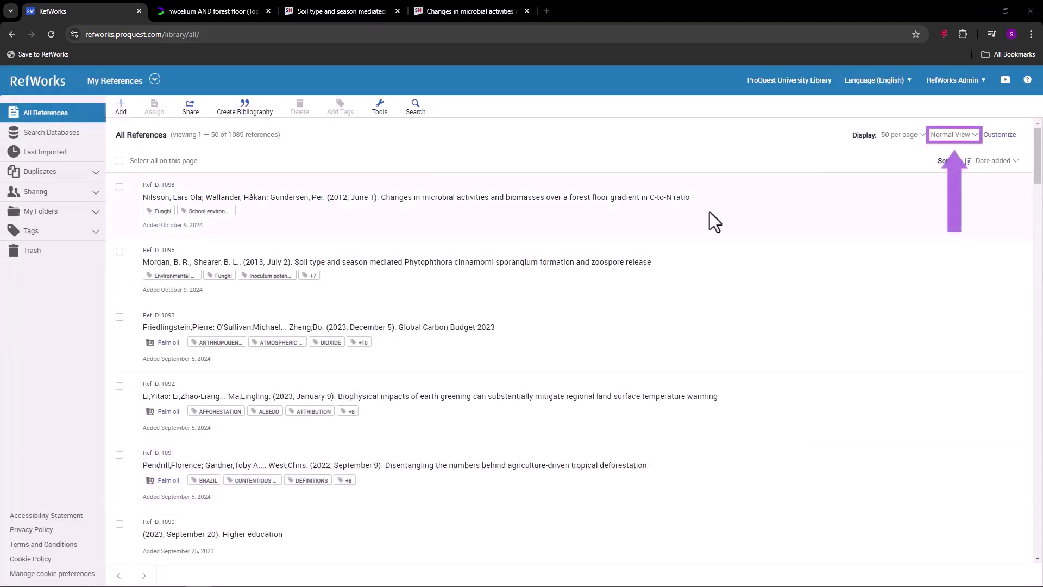
# Step: Switch the reference list from Normal View to Citation View (MLA 7th Edition)
pyautogui.click(972, 135)
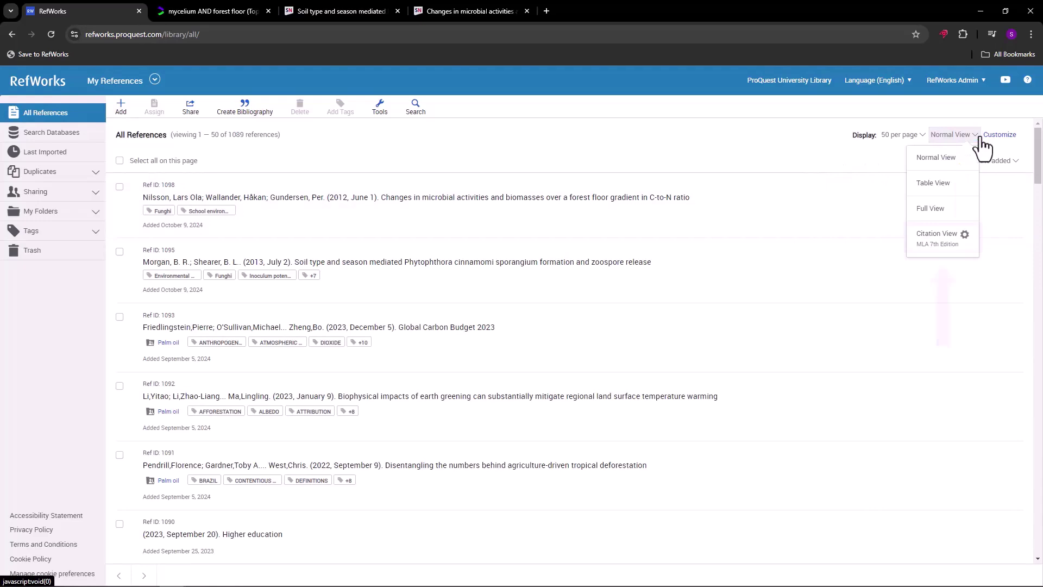
pyautogui.click(966, 249)
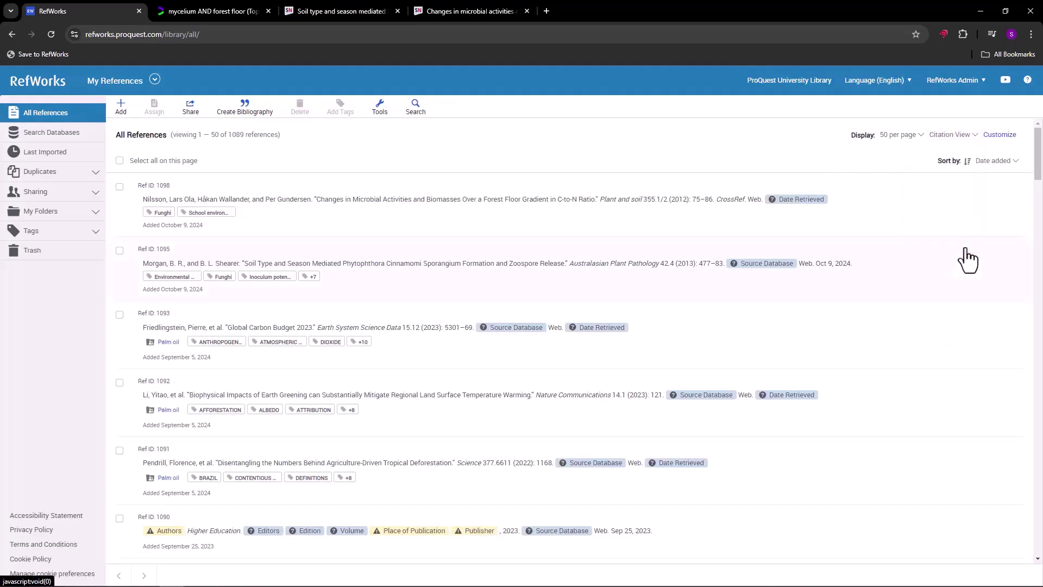
# Step: Enter New York as reference 1090's Place of Publication, save, then open the citation style settings
pyautogui.click(423, 537)
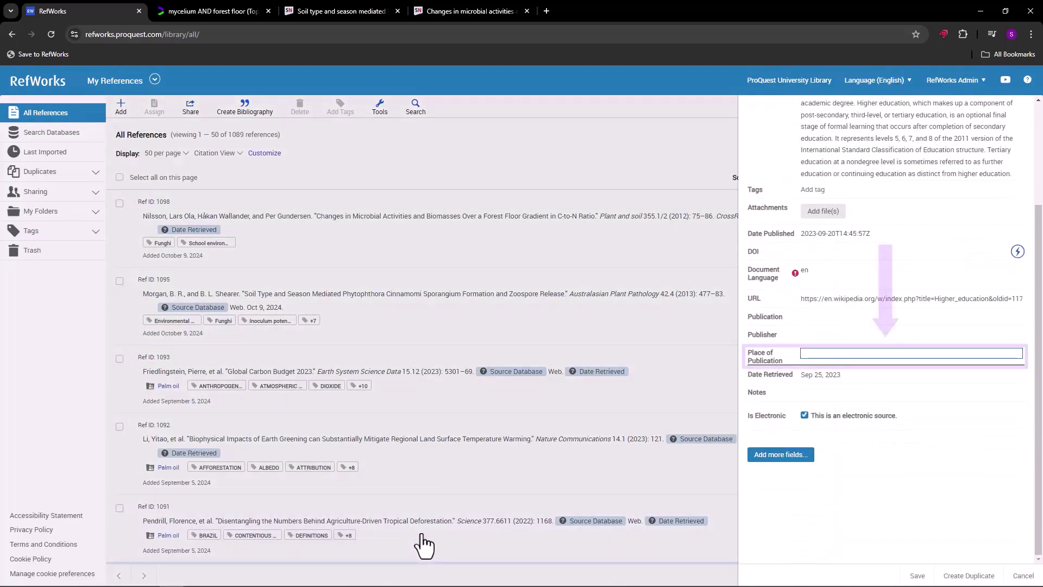
pyautogui.write('New York')
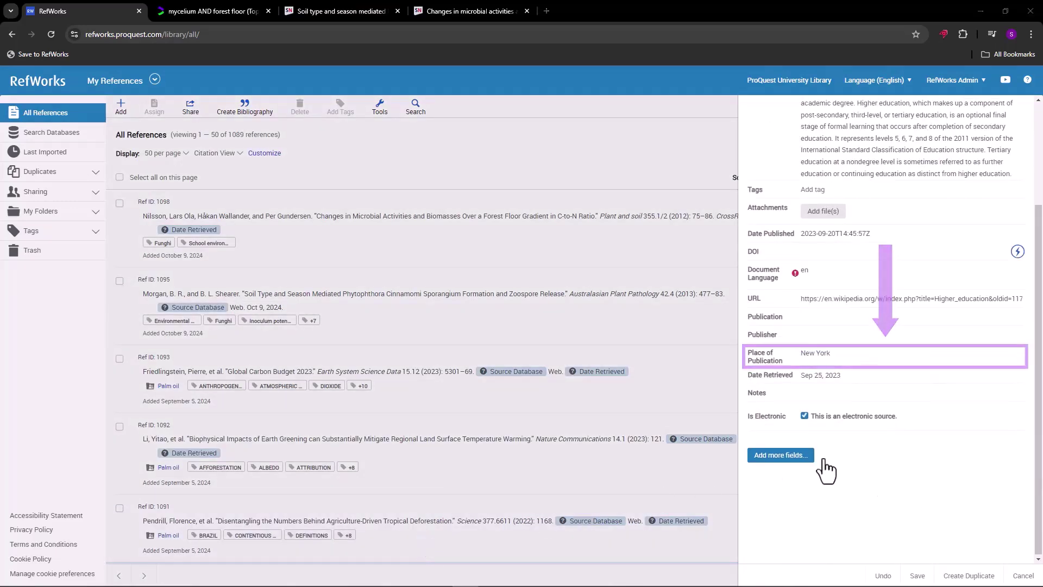
pyautogui.click(919, 577)
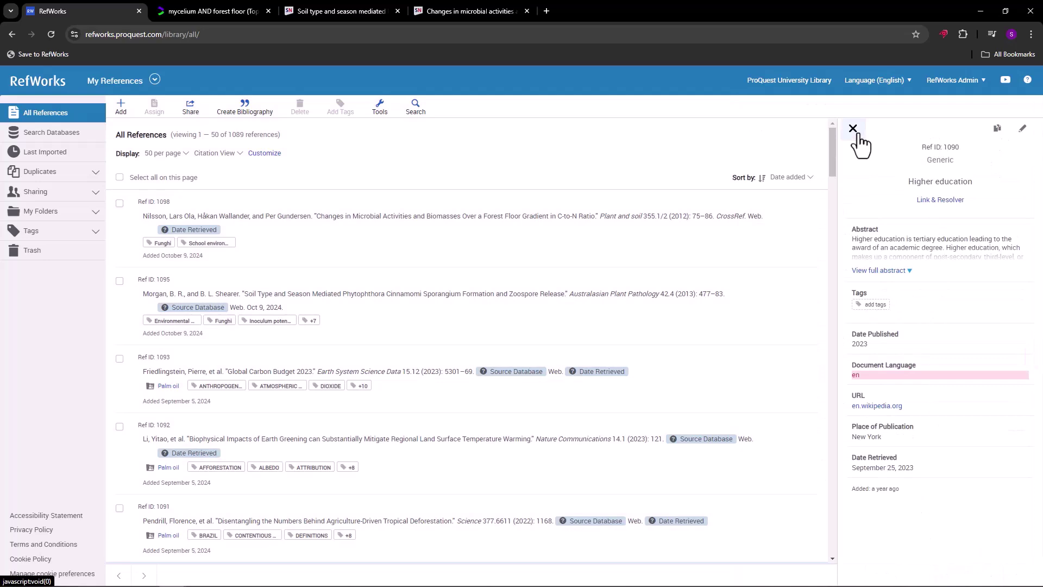
pyautogui.click(853, 129)
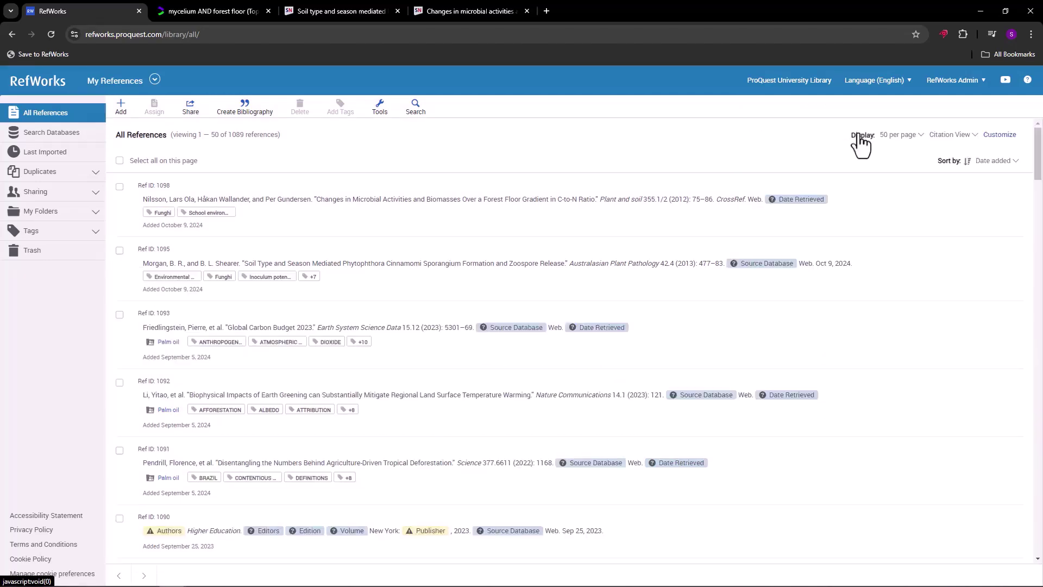
pyautogui.click(961, 136)
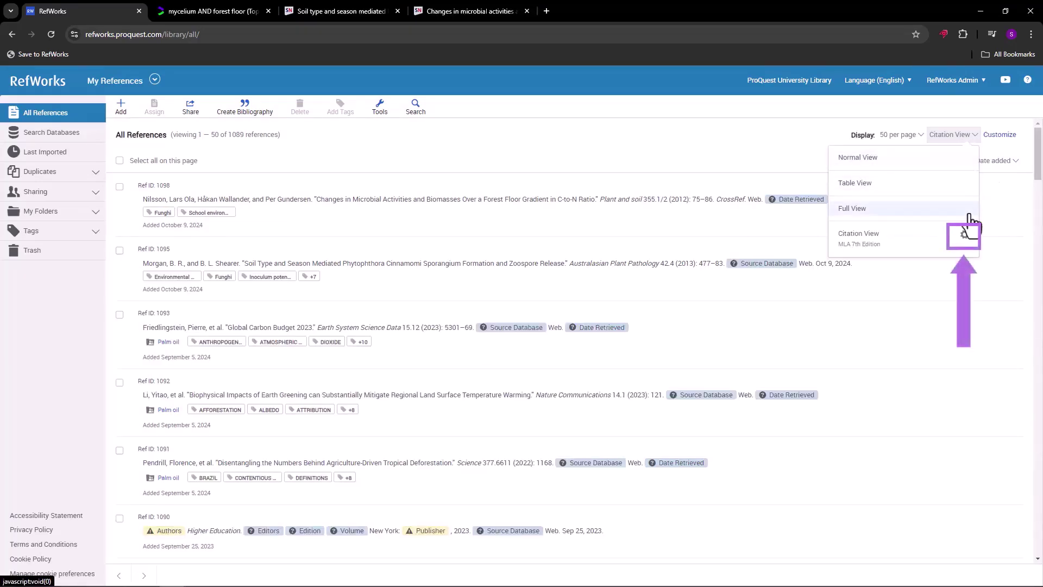
pyautogui.click(965, 237)
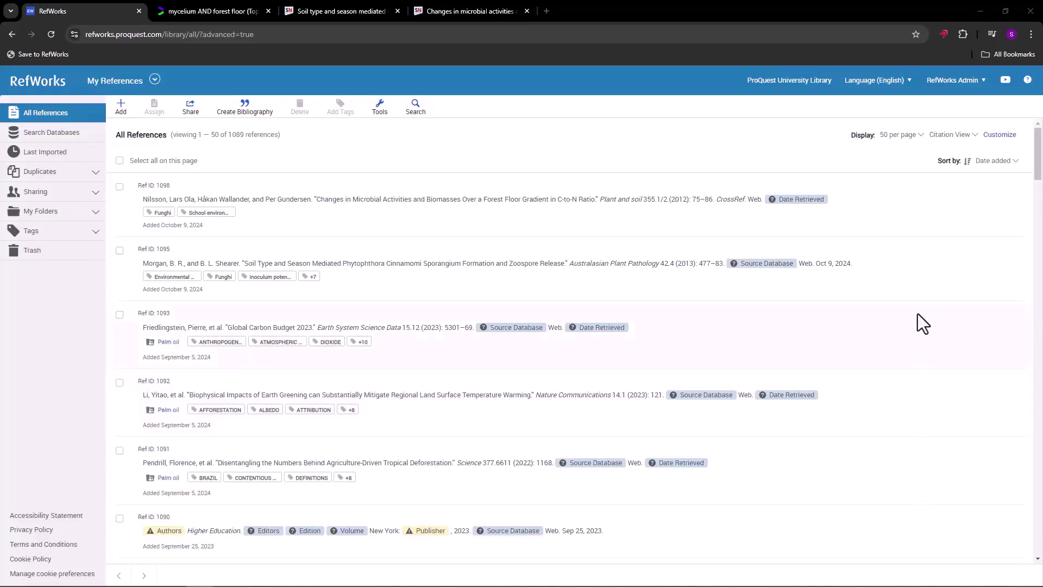
# Step: On the account Settings page, delete the second lowercase 'related school course' custom field
pyautogui.click(984, 90)
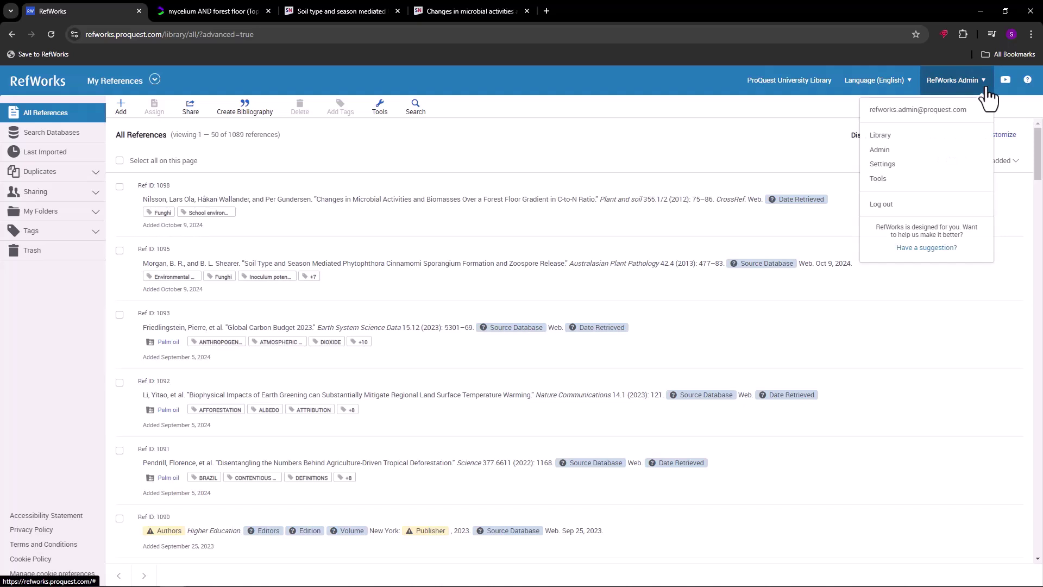
pyautogui.click(903, 169)
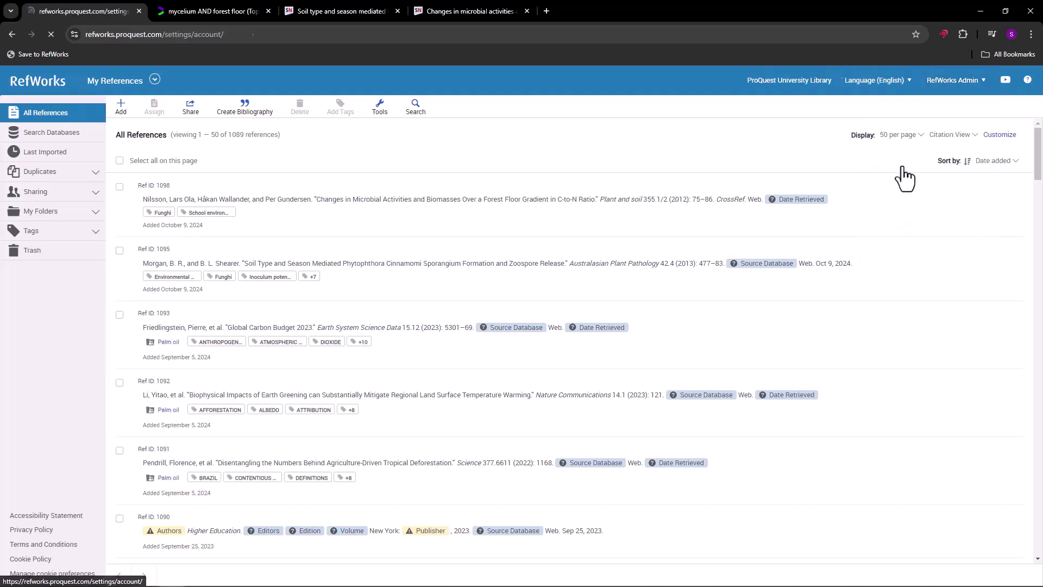
pyautogui.scroll(-5, 765, 361)
pyautogui.scroll(-5, 765, 355)
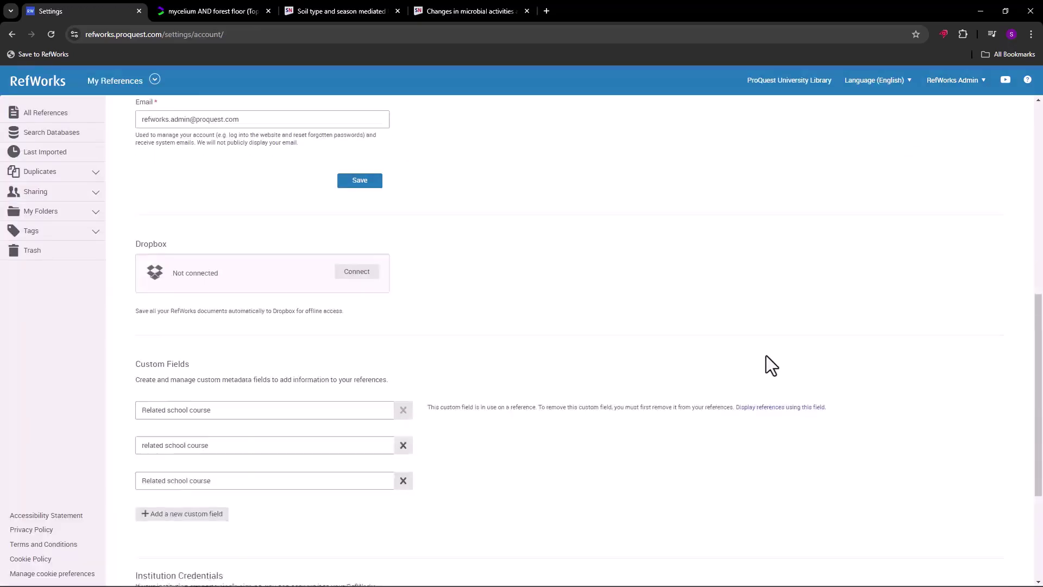
pyautogui.click(403, 256)
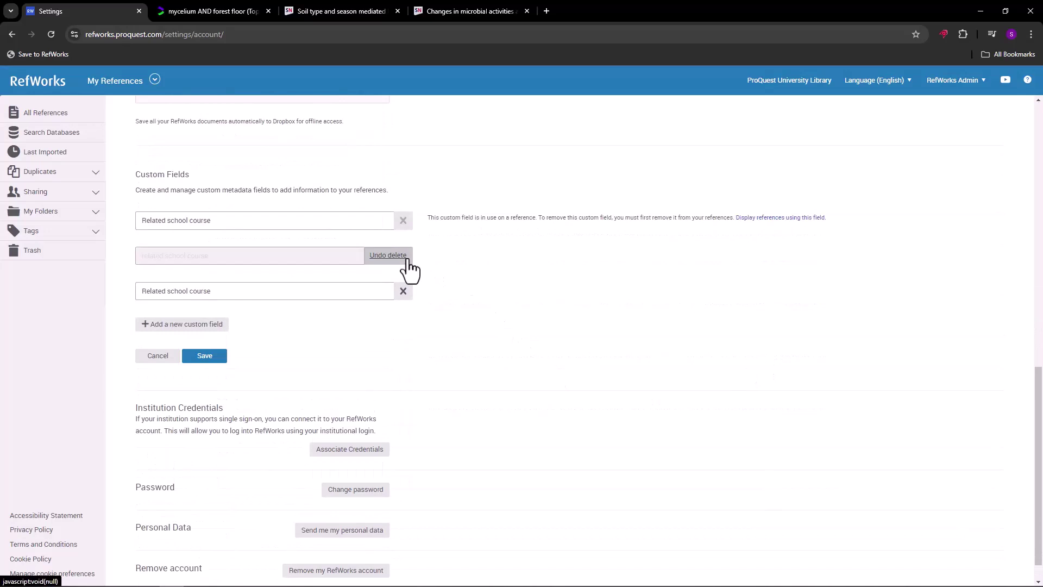